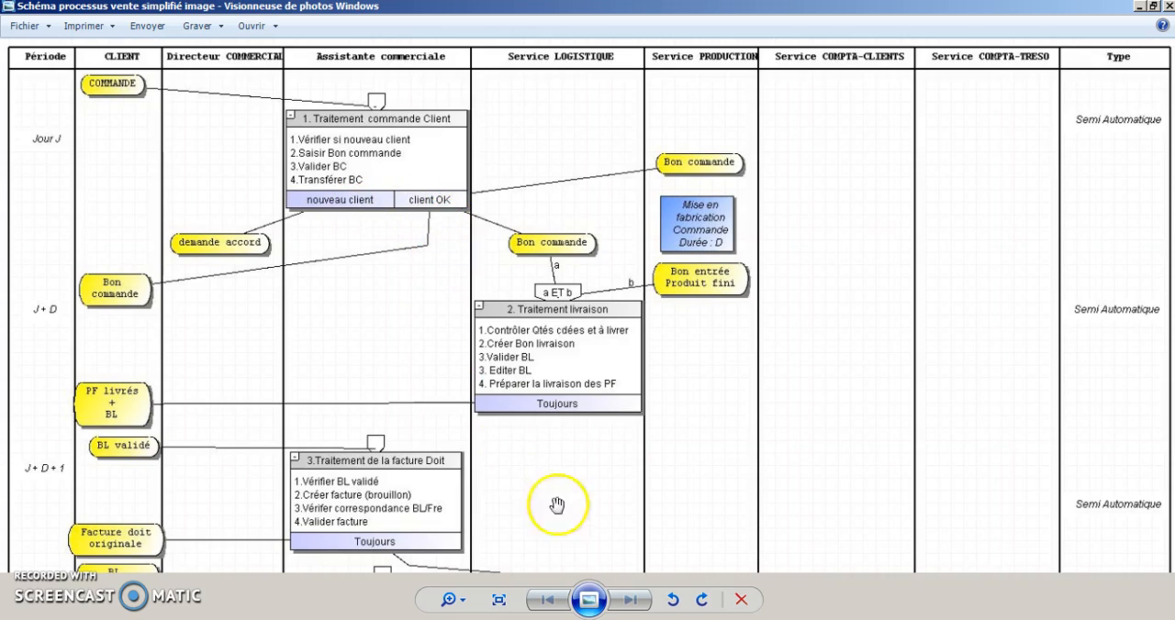
# - Put the process image away, launch JMOT from the Production Magistère folder and dismiss the graphics processor notice
pyautogui.click(1139, 8)
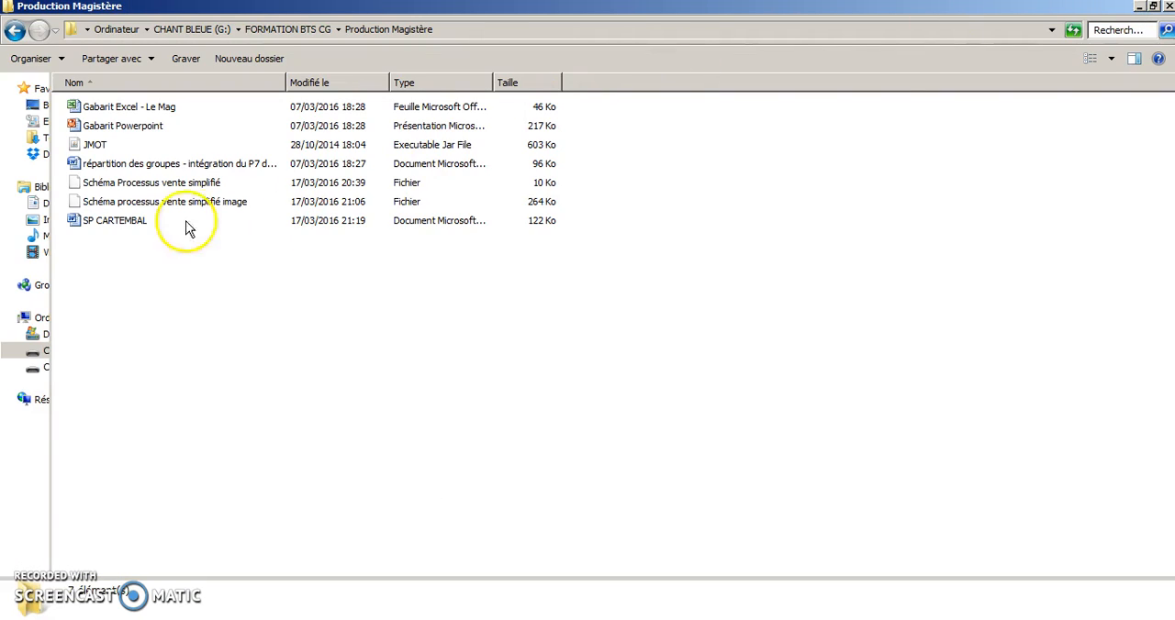
pyautogui.click(95, 147)
pyautogui.doubleClick(95, 148)
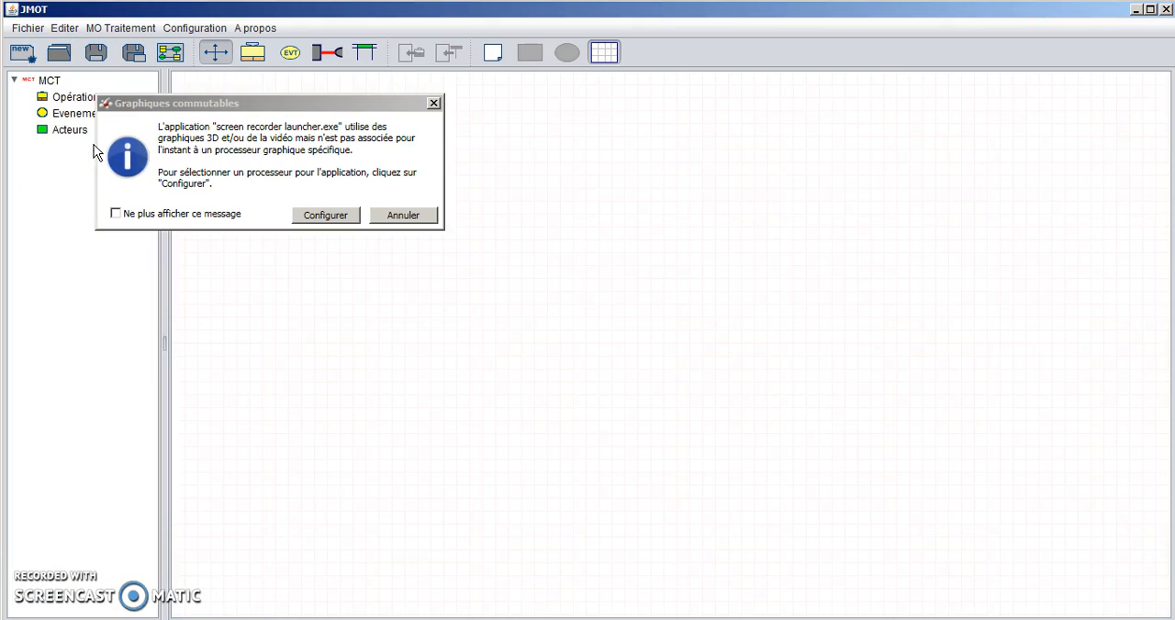
pyautogui.click(412, 219)
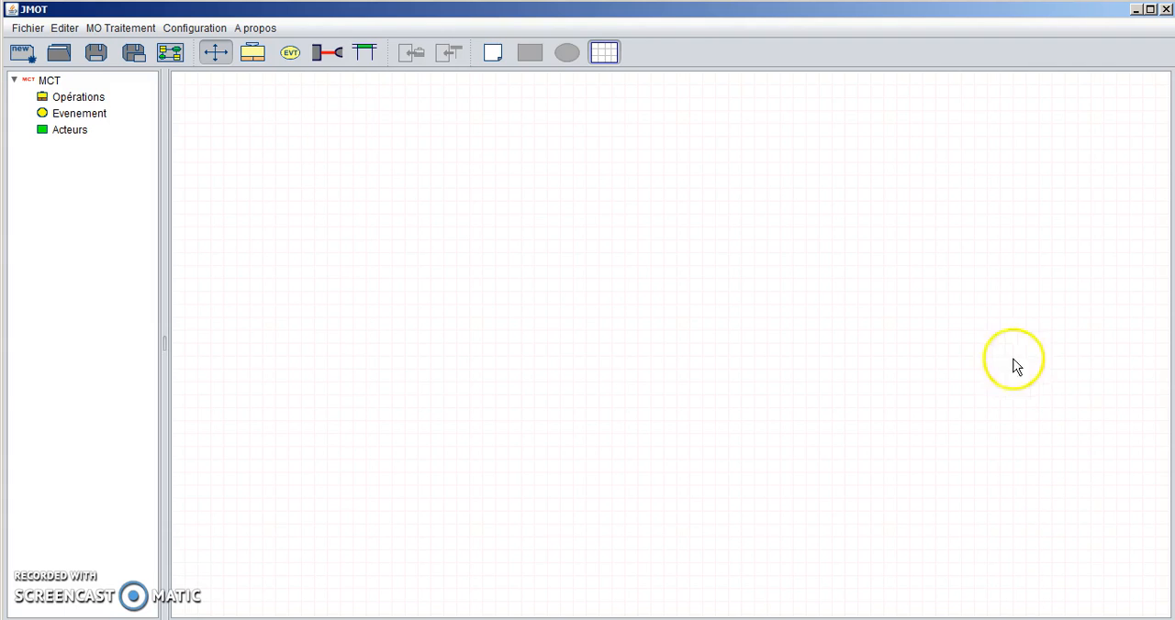
# - Add three actor columns to the empty diagram
pyautogui.click(367, 57)
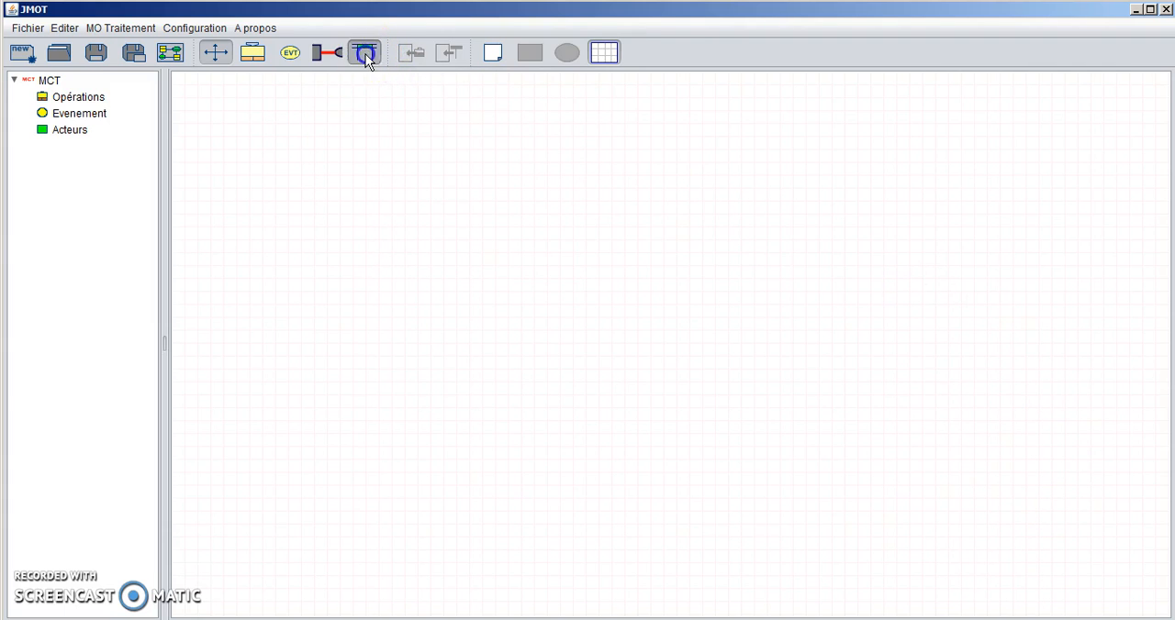
pyautogui.click(366, 55)
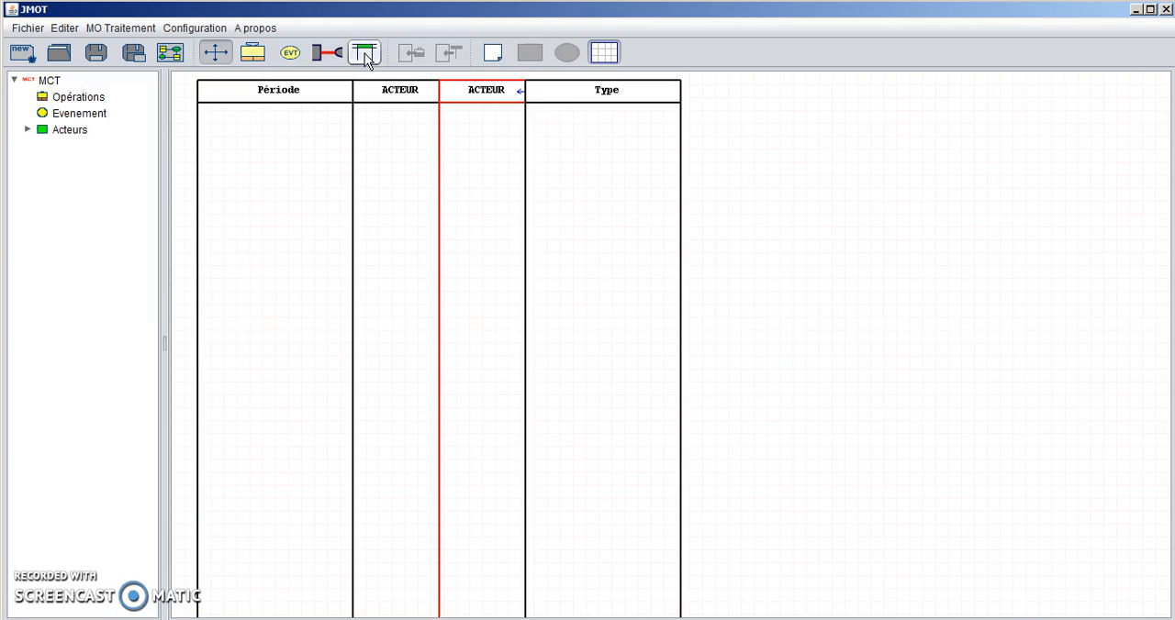
pyautogui.click(365, 55)
# - Rename the first actor column ACTEUR 1 and widen it to nearly three times its width
pyautogui.doubleClick(377, 89)
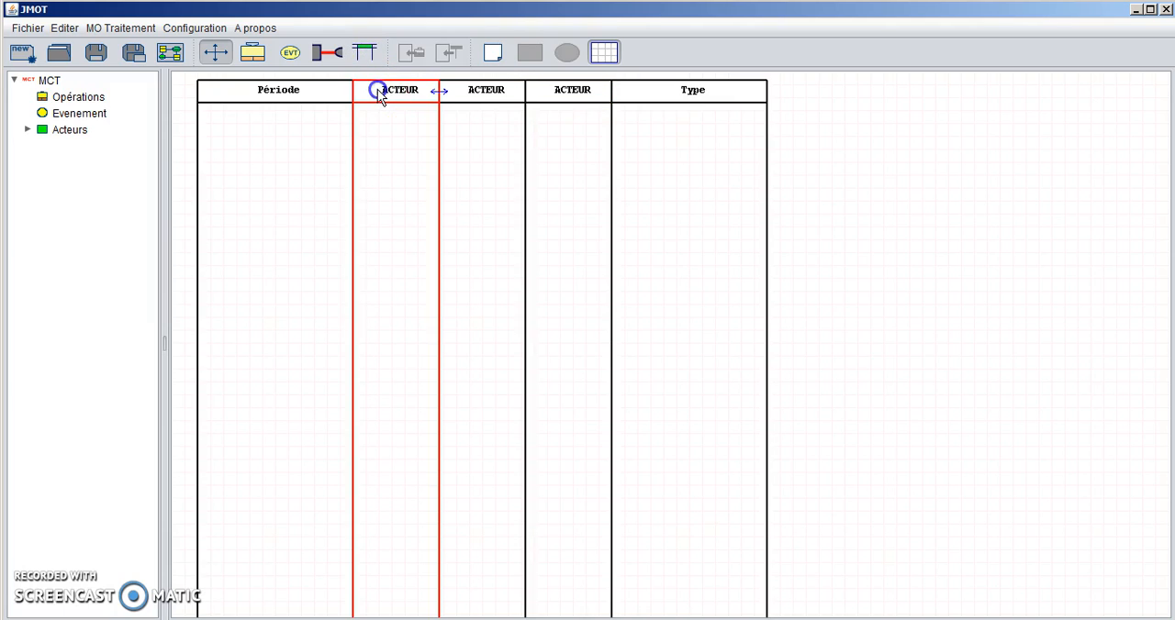
pyautogui.click(462, 231)
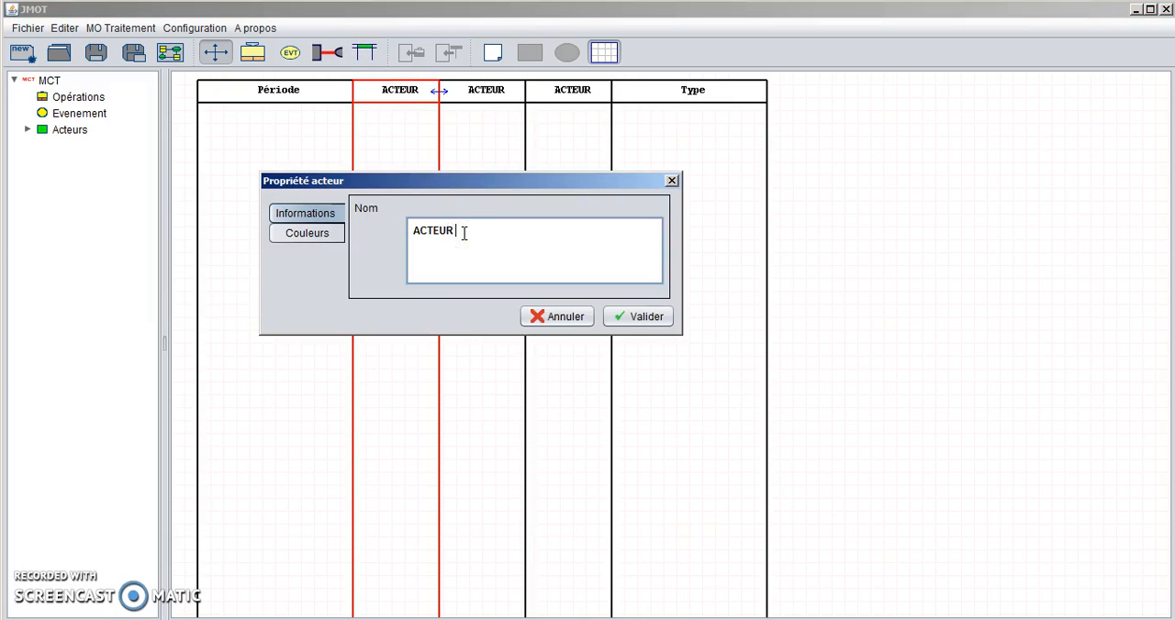
pyautogui.click(633, 318)
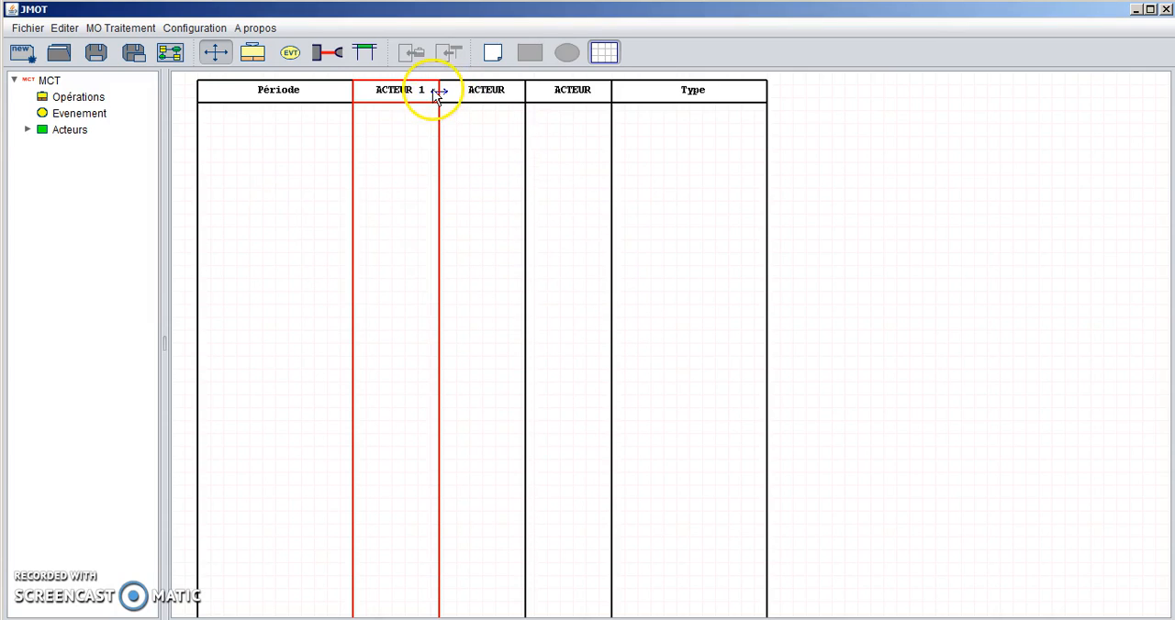
pyautogui.moveTo(439, 92); pyautogui.dragTo(591, 95)
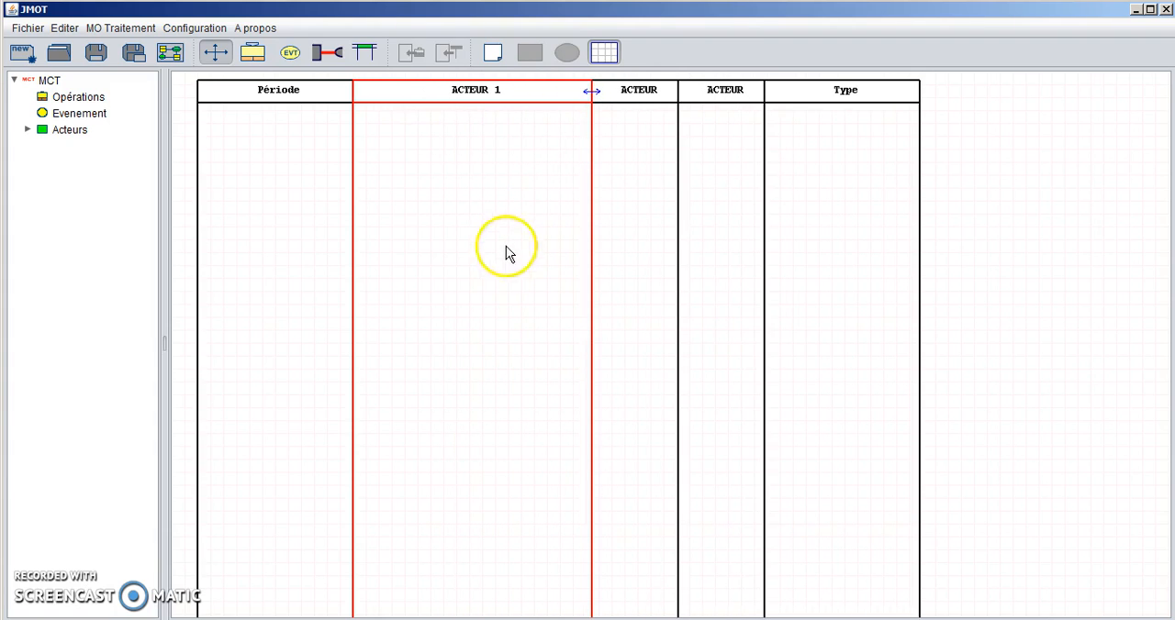
# - Place an event near the head of the ACTEUR 1 column and name it "Evénement déclencheur 1"
pyautogui.click(292, 51)
pyautogui.click(405, 130)
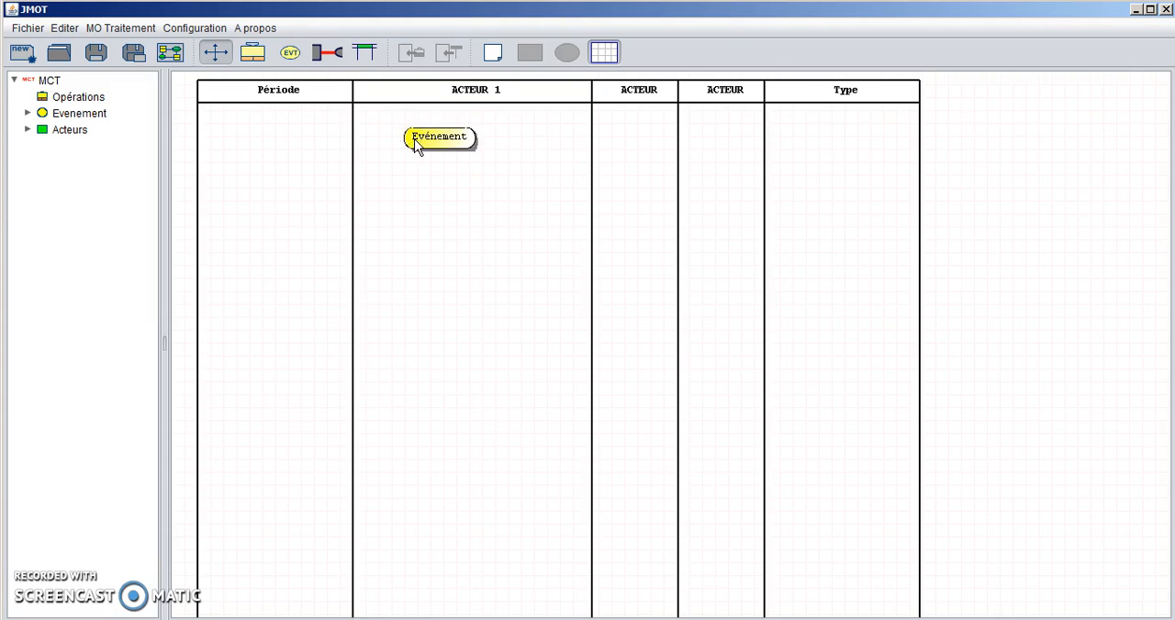
pyautogui.doubleClick(414, 137)
pyautogui.click(484, 215)
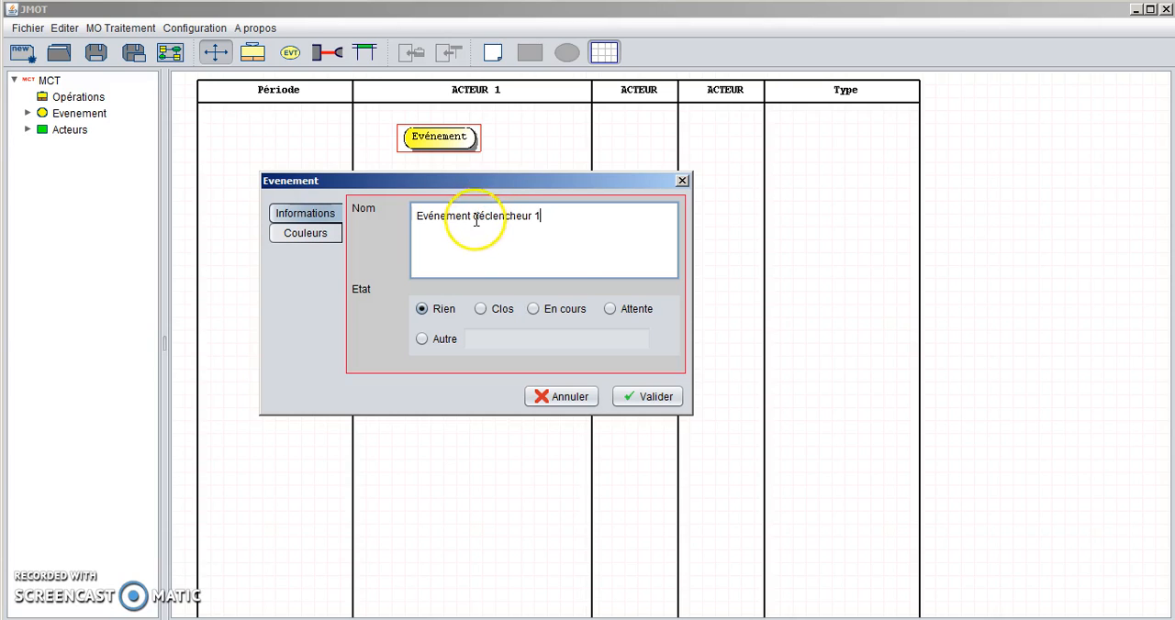
pyautogui.click(648, 396)
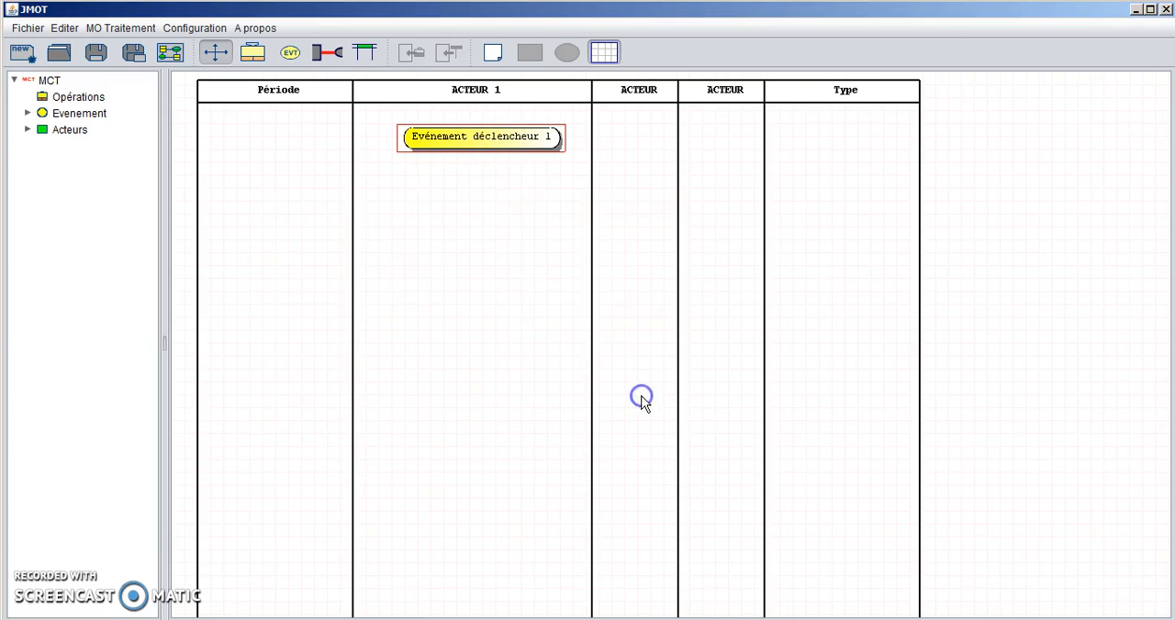
# - Split the triggering event's name over two lines, breaking it after "Evénement"
pyautogui.doubleClick(432, 138)
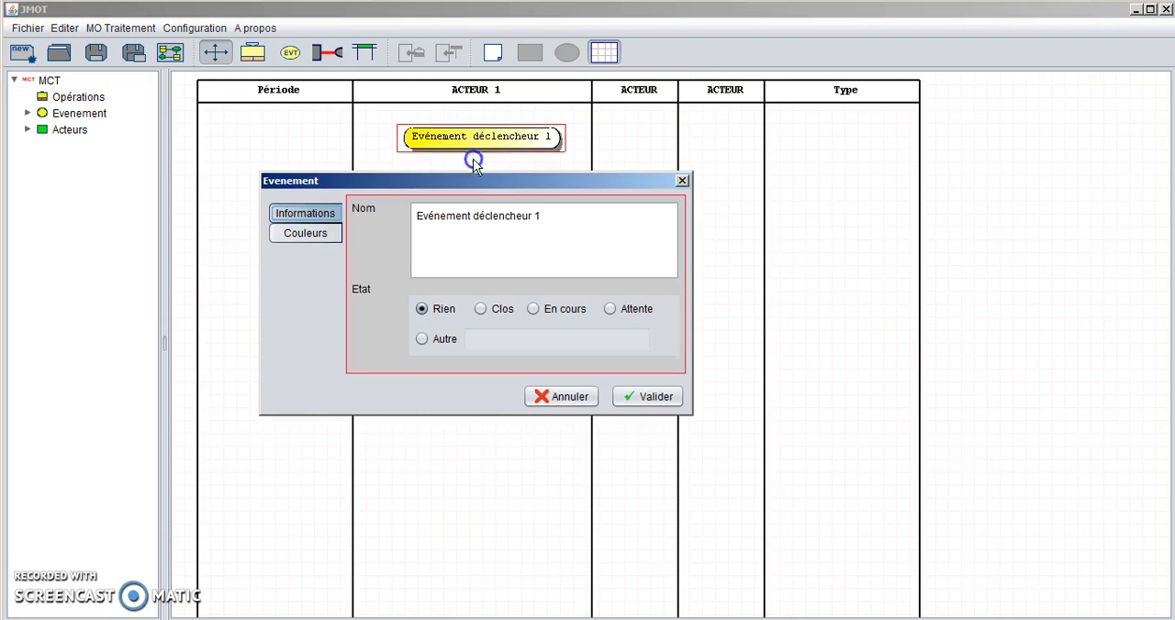
pyautogui.click(472, 212)
pyautogui.press('Return')
pyautogui.click(647, 398)
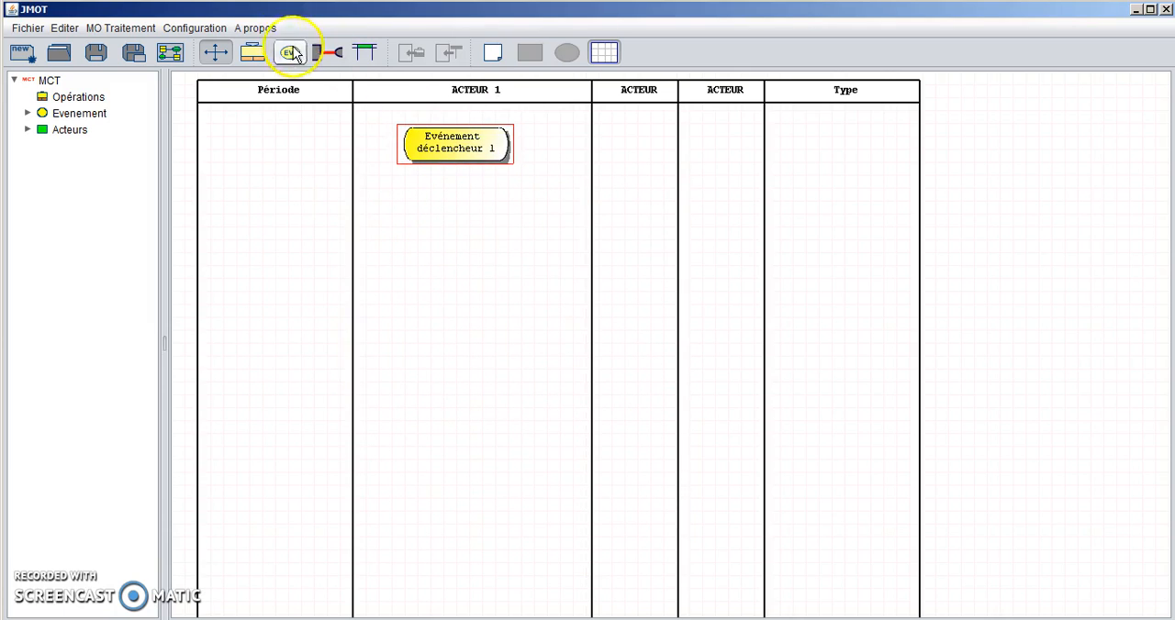
# - Place an operation in the ACTEUR 1 column and align it beneath the triggering event
pyautogui.click(252, 52)
pyautogui.click(438, 209)
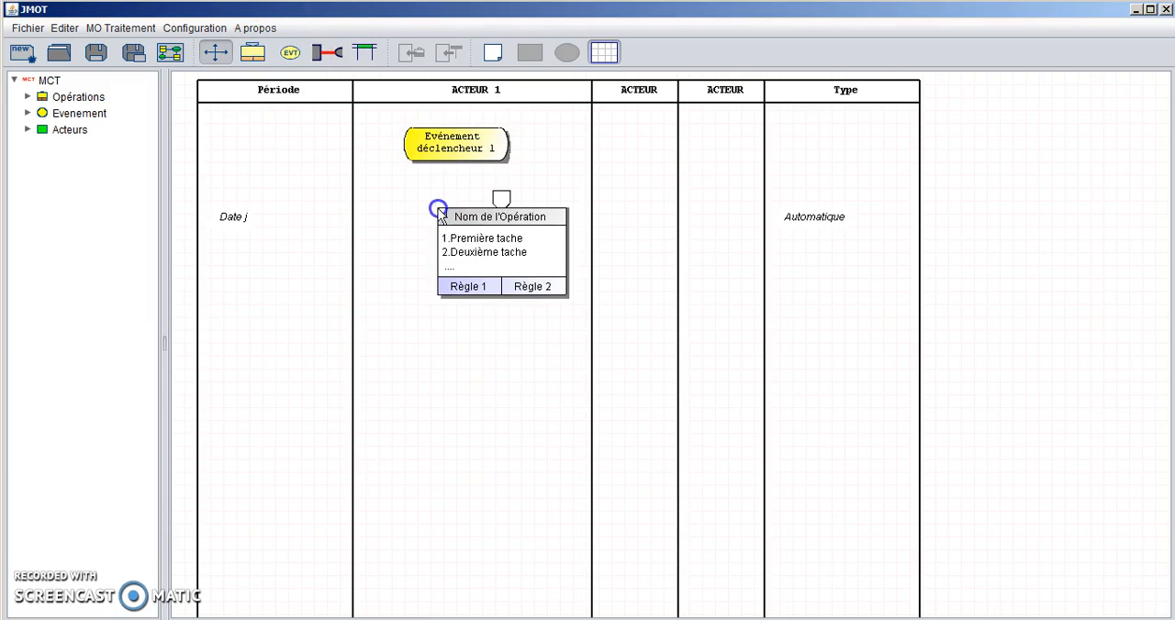
pyautogui.click(459, 219)
pyautogui.moveTo(459, 219); pyautogui.dragTo(419, 216)
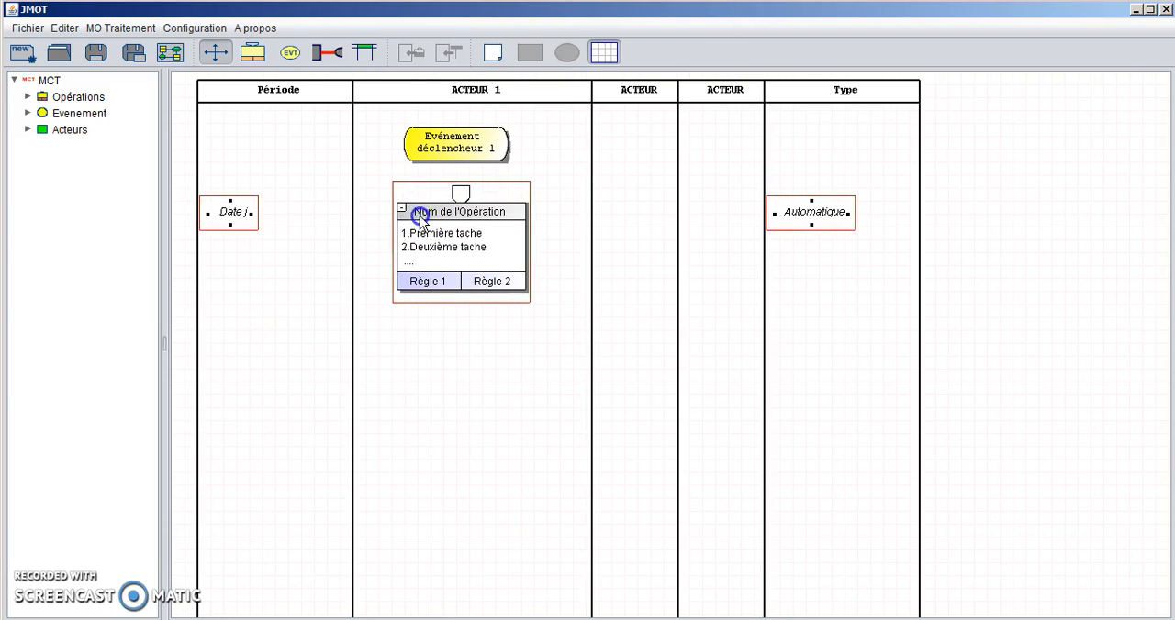
# - Name the operation "1 Traitement commande" and keep only "1.Première tache" in its task list
pyautogui.doubleClick(423, 214)
pyautogui.click(564, 180)
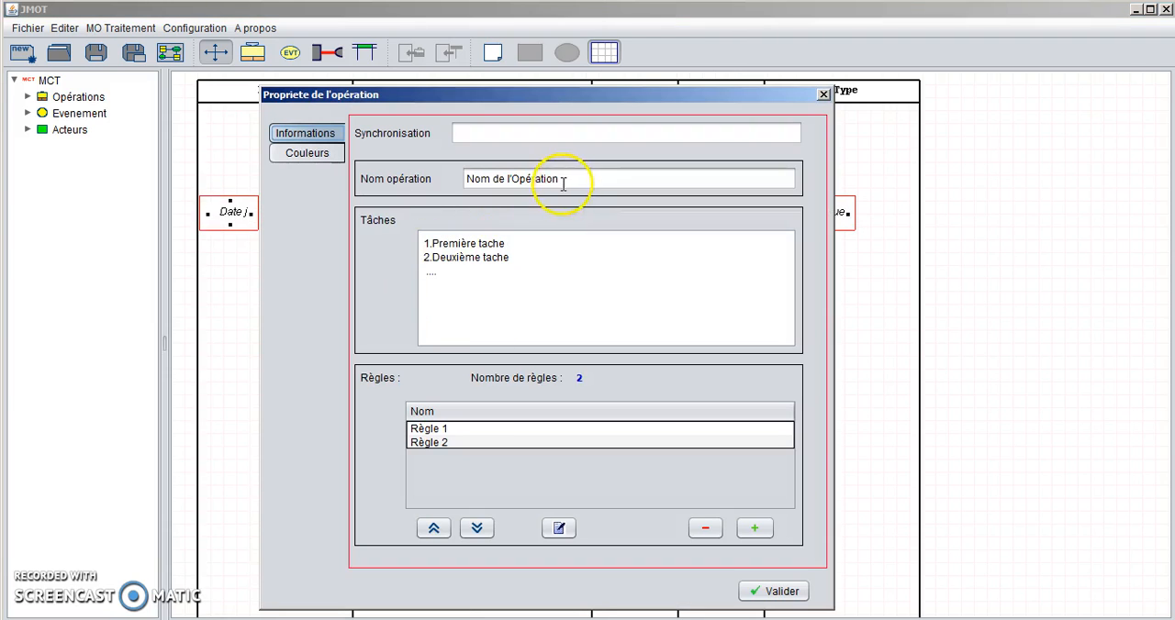
pyautogui.moveTo(563, 180); pyautogui.dragTo(404, 179)
pyautogui.write('2')
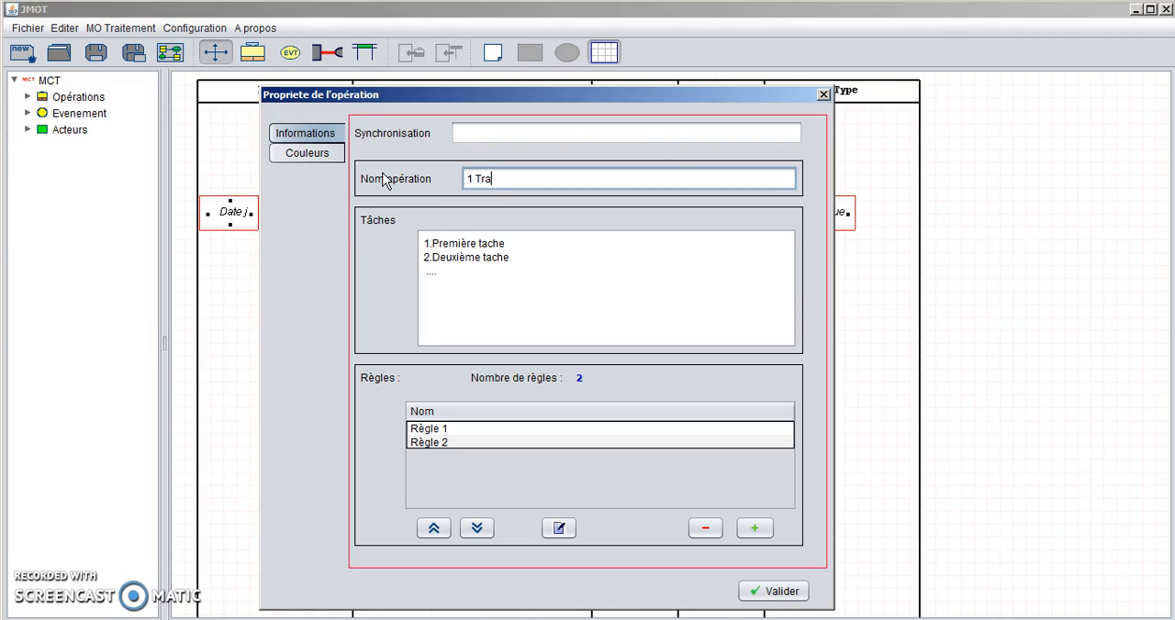
pyautogui.write(' Traitment commande')
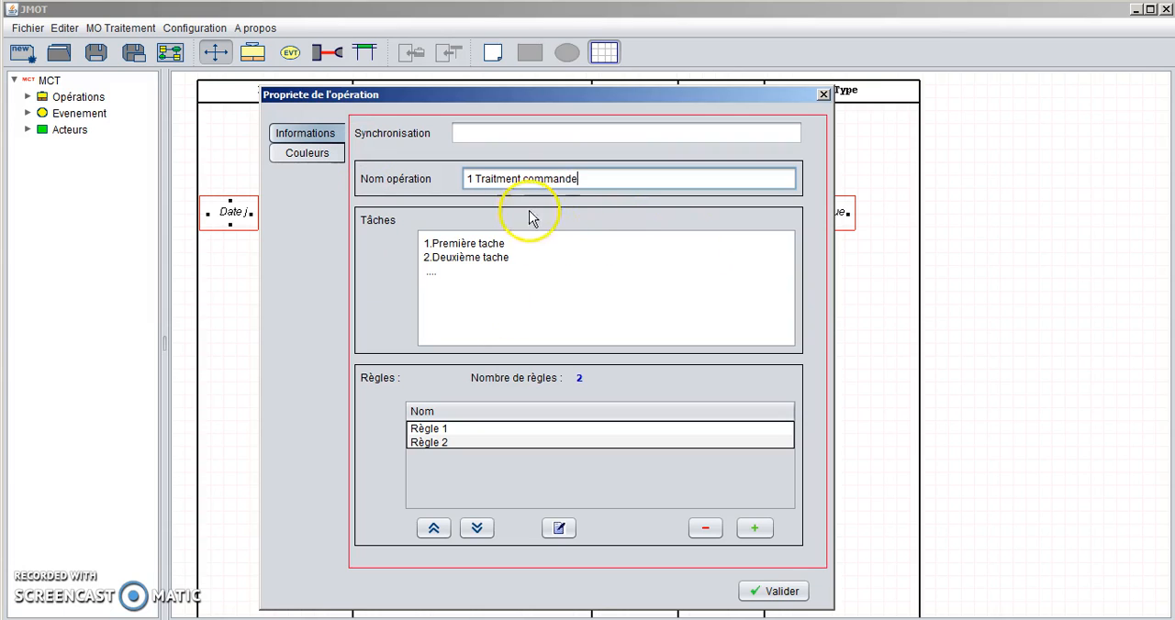
pyautogui.moveTo(591, 256); pyautogui.dragTo(400, 260)
pyautogui.press('BackSpace')
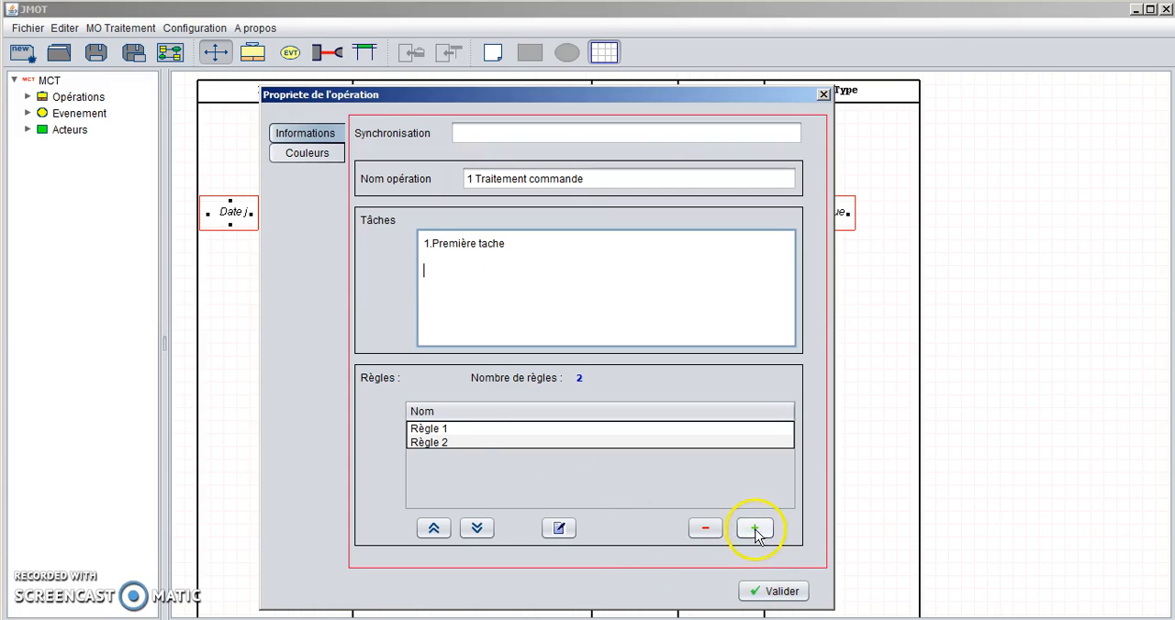
pyautogui.click(780, 592)
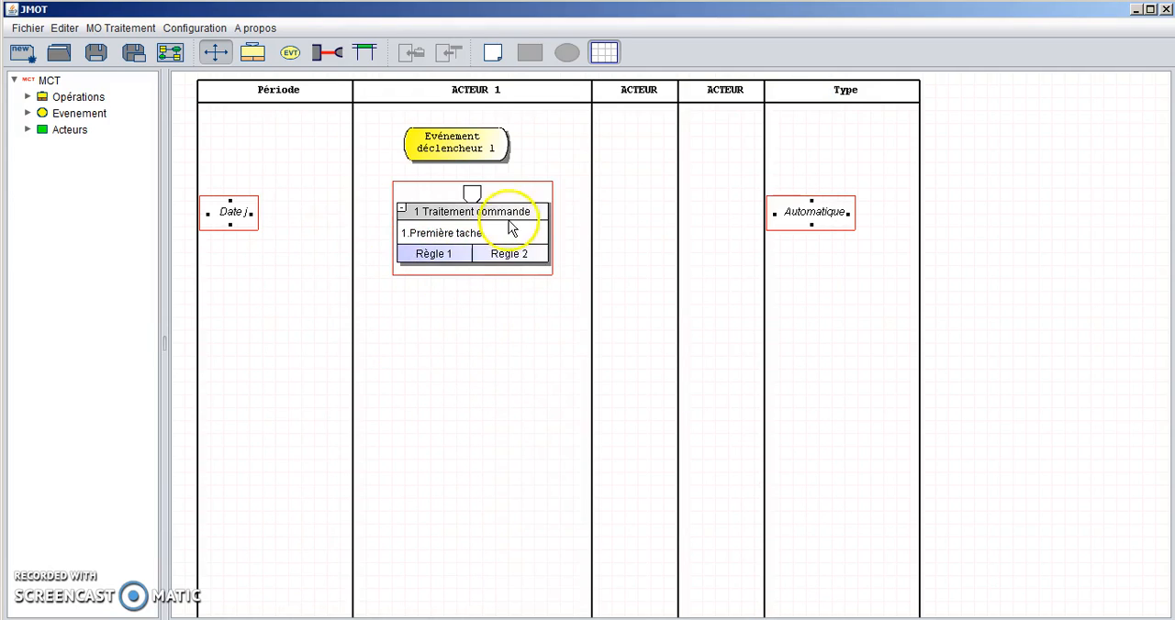
# - Move the operation slightly lower in the ACTEUR 1 column and rename its Règle 1 to "Toujours"
pyautogui.moveTo(514, 230); pyautogui.dragTo(514, 269)
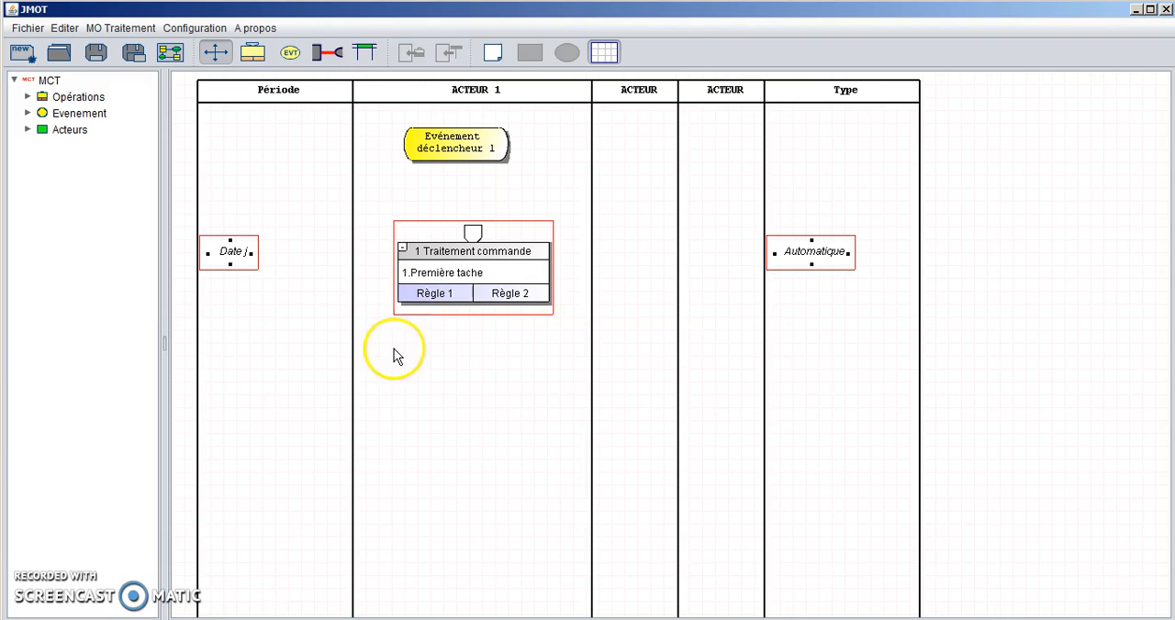
pyautogui.doubleClick(440, 295)
pyautogui.moveTo(343, 261); pyautogui.dragTo(179, 250)
pyautogui.write('Toujours')
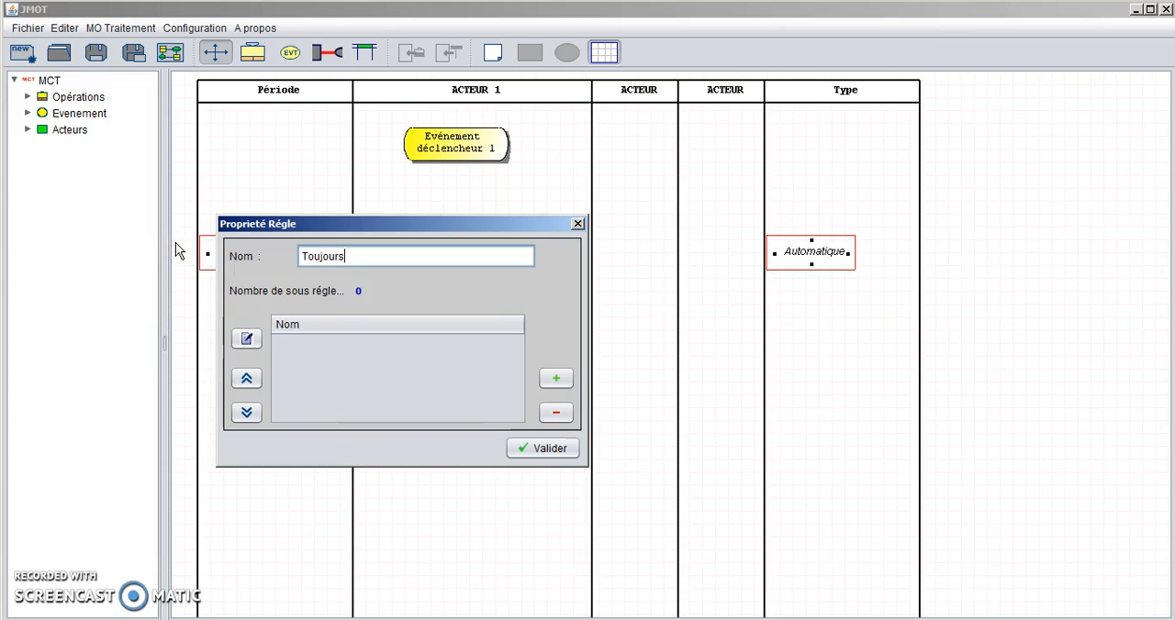
pyautogui.click(503, 371)
pyautogui.click(546, 447)
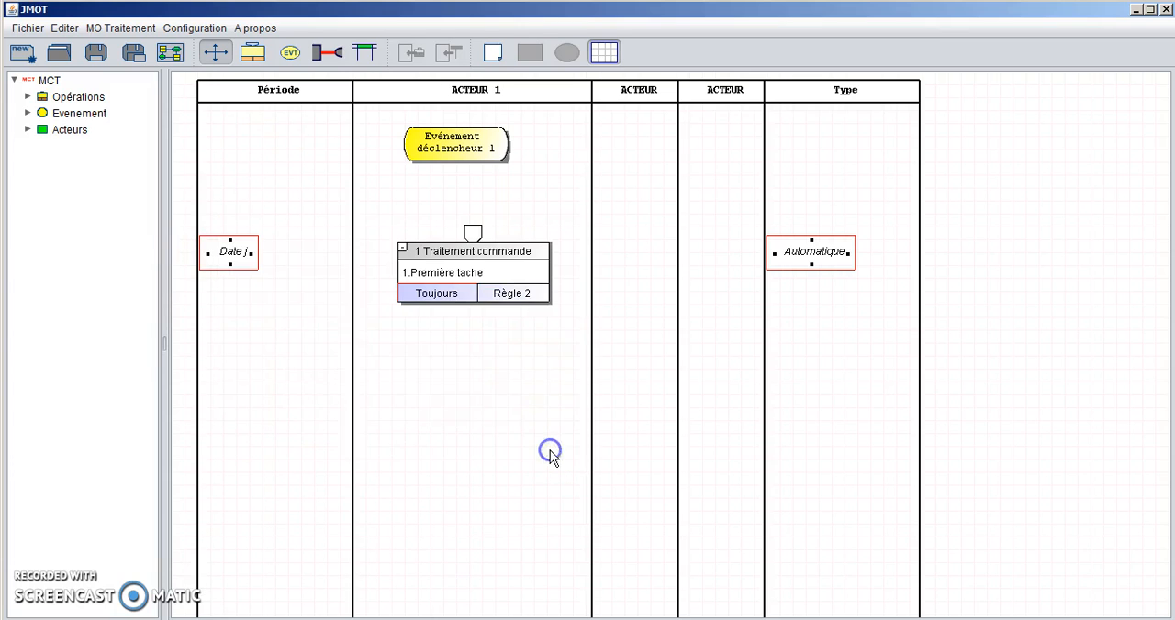
# - Delete Règle 2 from the "1 Traitement commande" operation
pyautogui.doubleClick(493, 295)
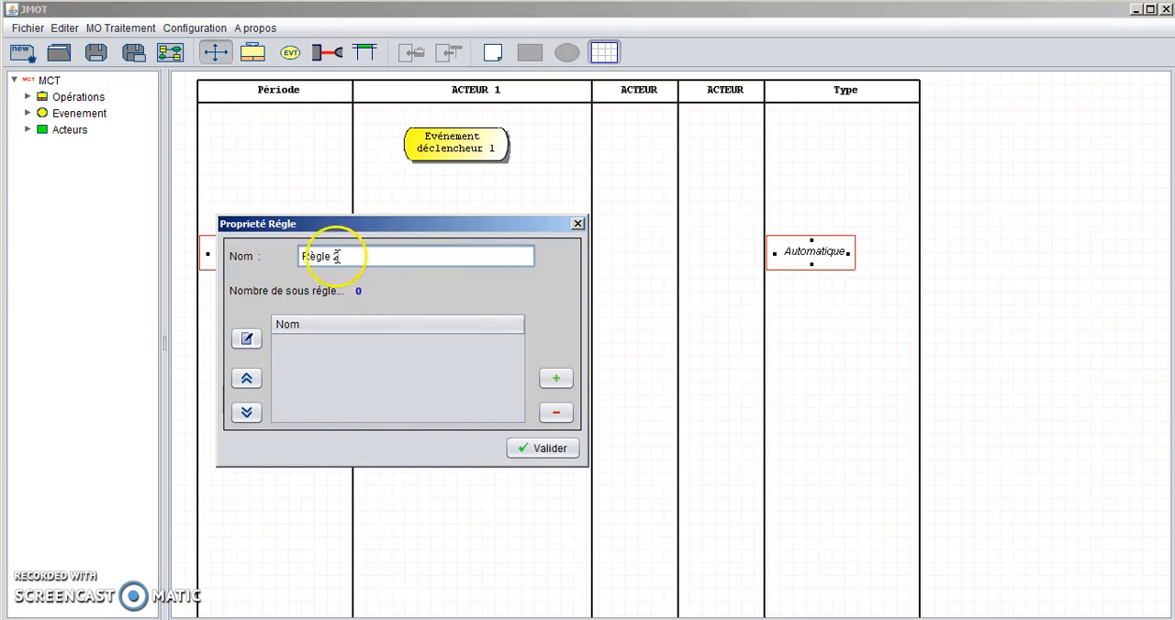
pyautogui.click(542, 449)
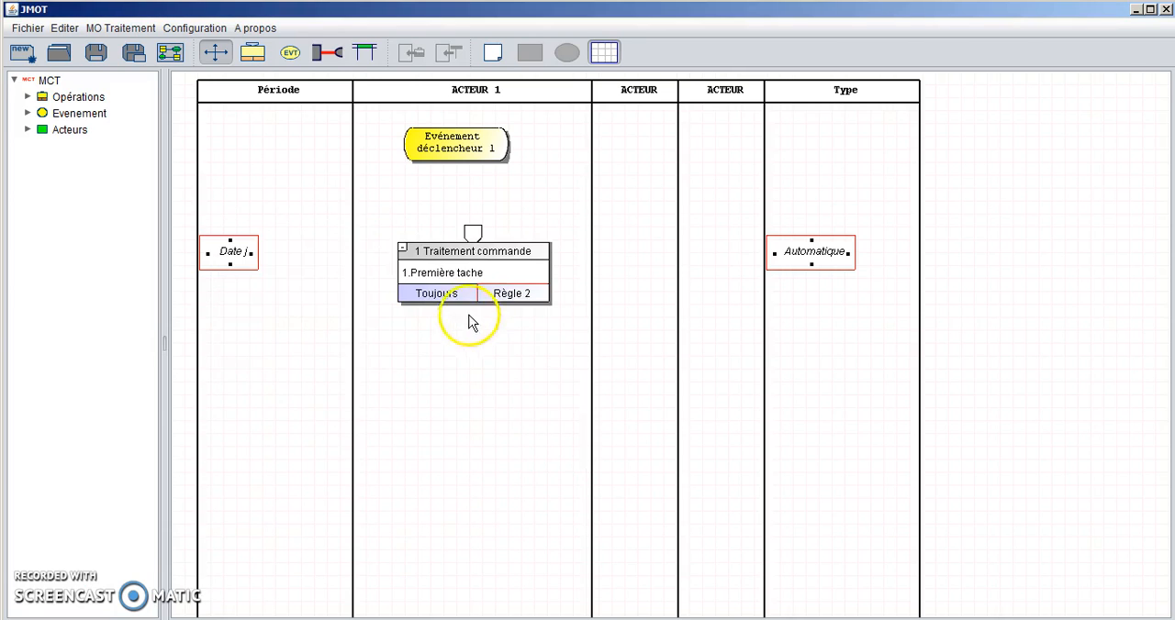
pyautogui.doubleClick(517, 286)
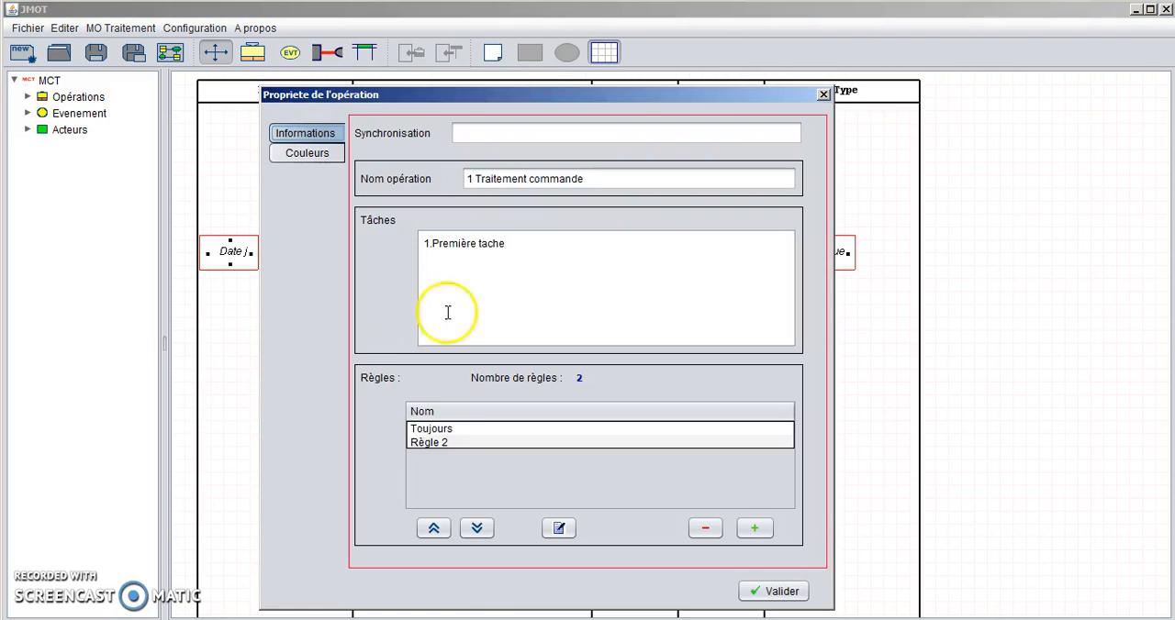
pyautogui.click(457, 444)
pyautogui.click(706, 529)
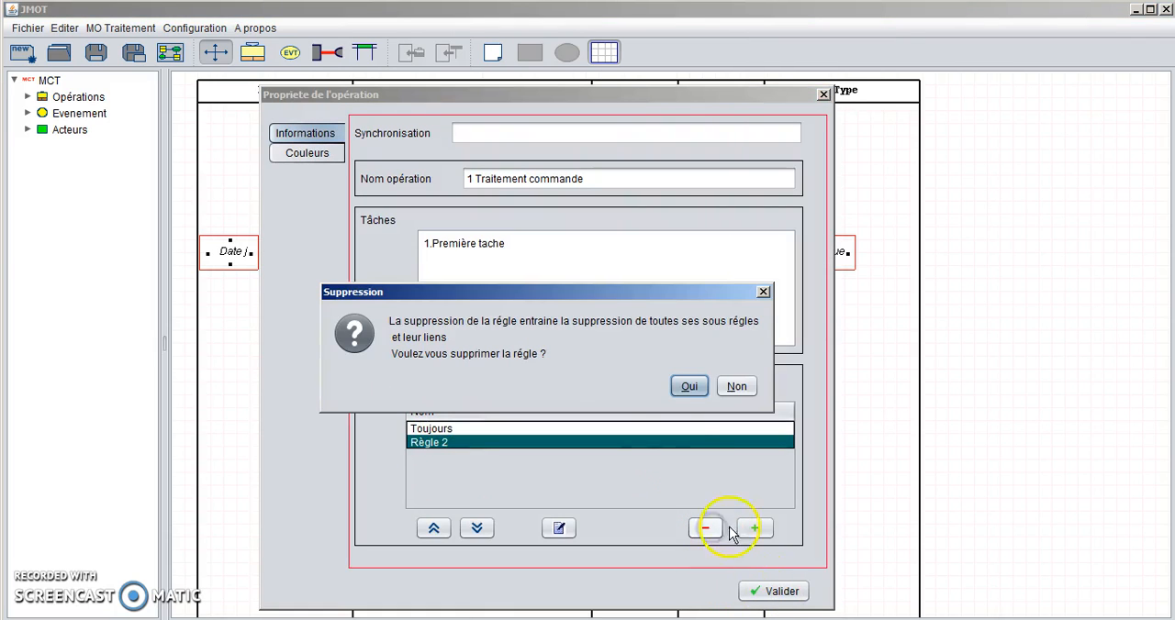
pyautogui.click(688, 386)
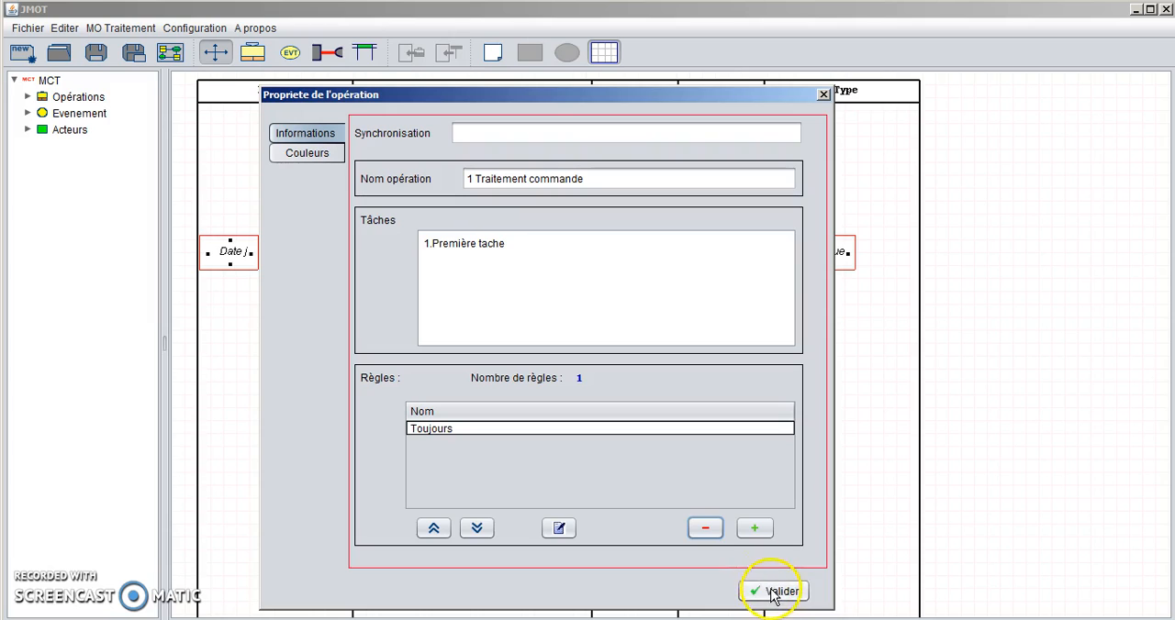
pyautogui.click(774, 593)
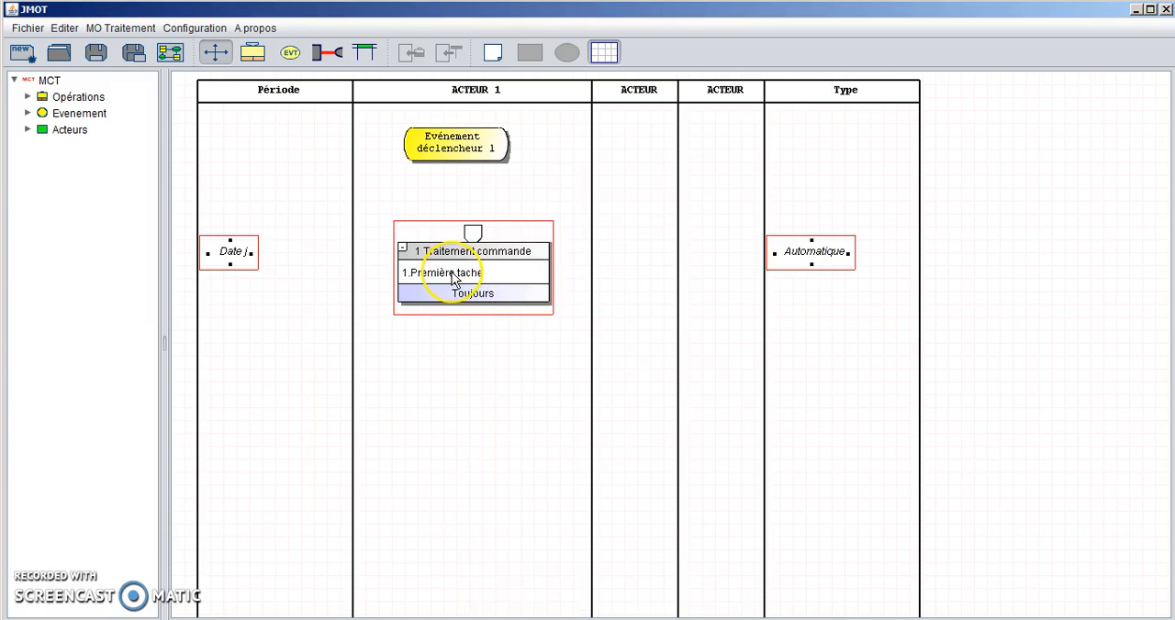
# - Add an event named "Evénement résultat", split over two lines, and center it beneath the operation in the ACTEUR 1 column
pyautogui.click(292, 53)
pyautogui.click(465, 359)
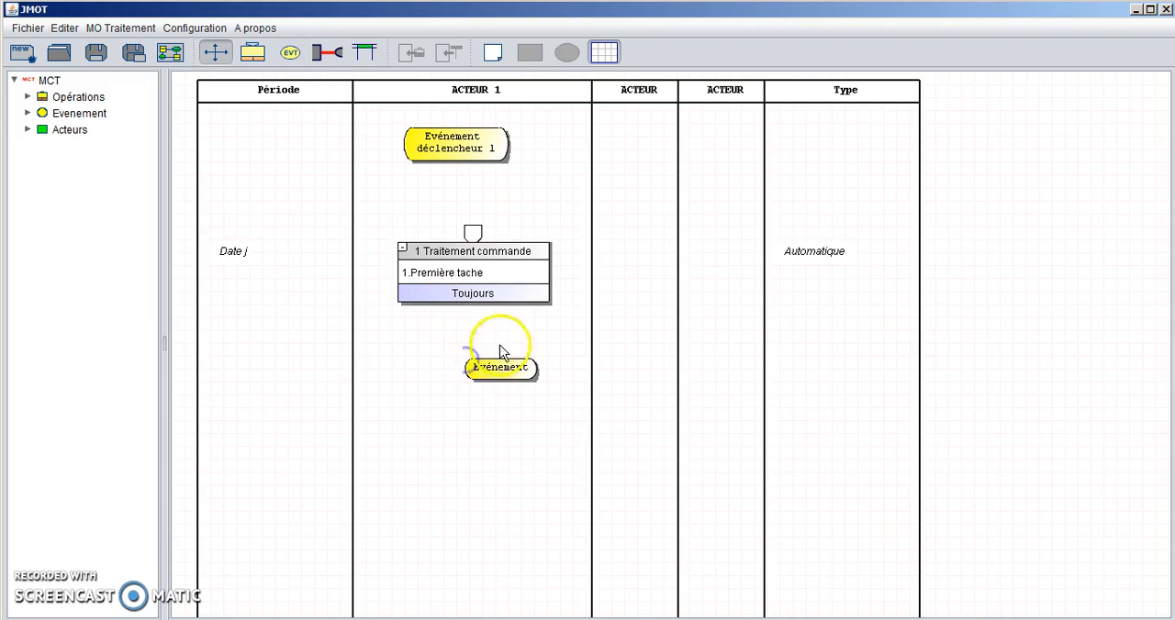
pyautogui.doubleClick(492, 371)
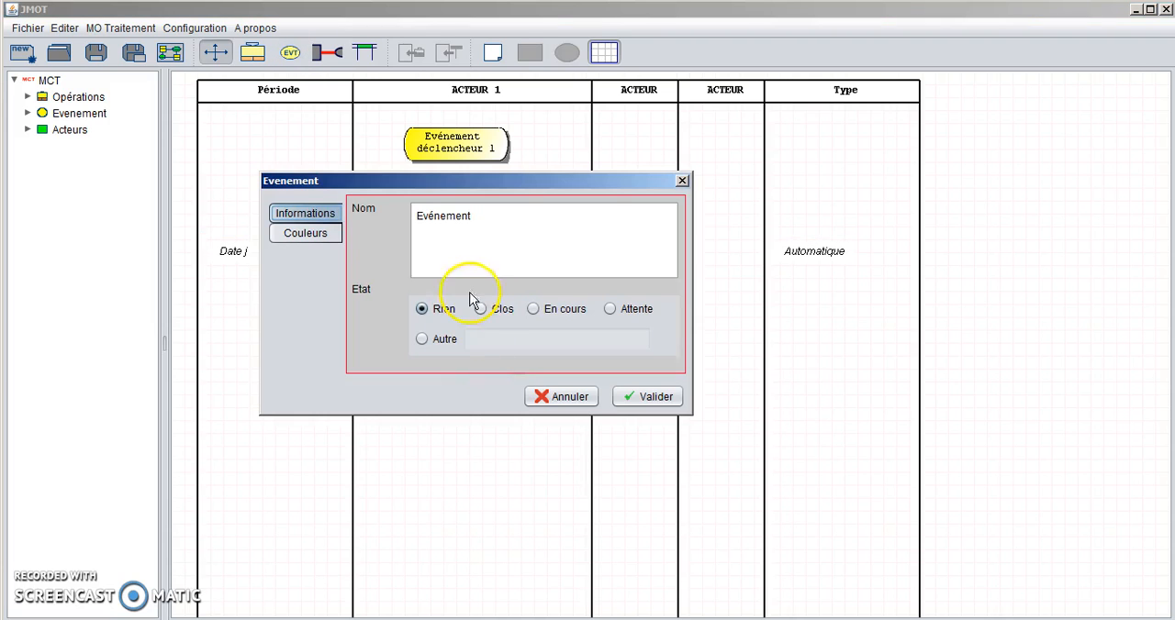
pyautogui.click(481, 222)
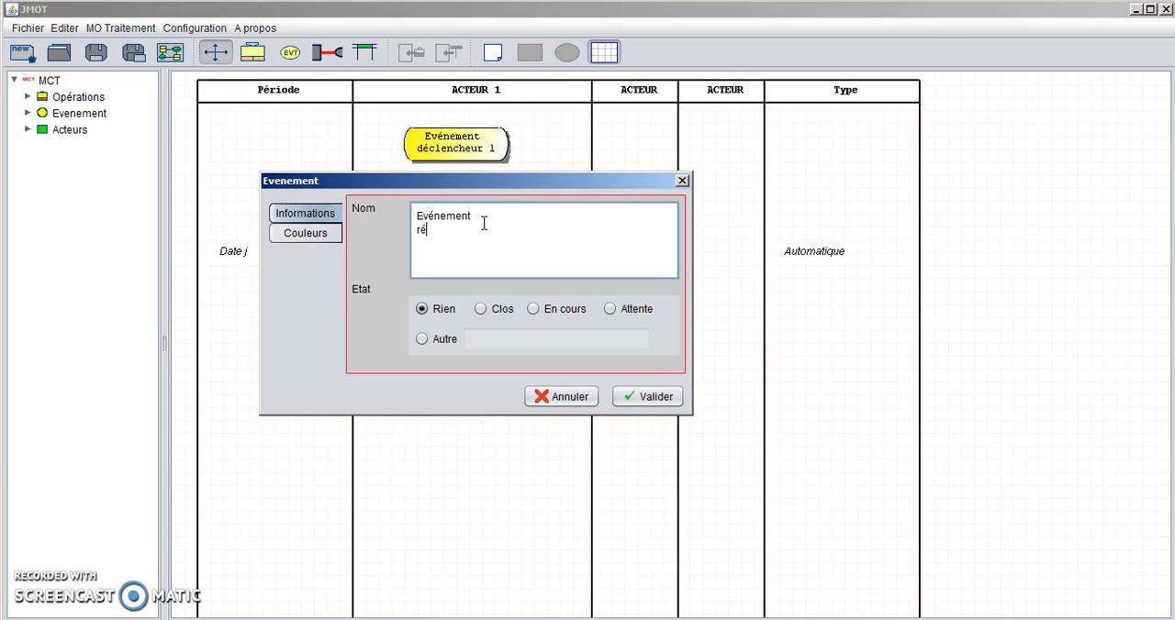
pyautogui.click(648, 396)
pyautogui.moveTo(486, 385); pyautogui.dragTo(458, 380)
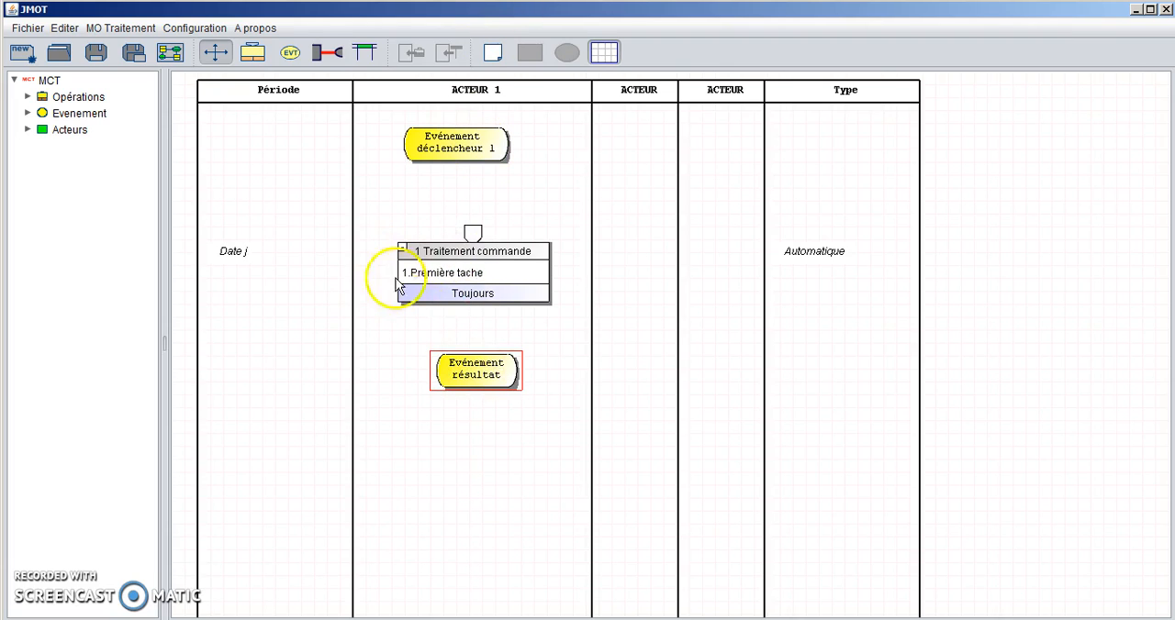
# - Link "Evénement déclencheur 1" to the operation's synchronization, and "Evénement résultat" to its "Toujours" rule
pyautogui.click(322, 54)
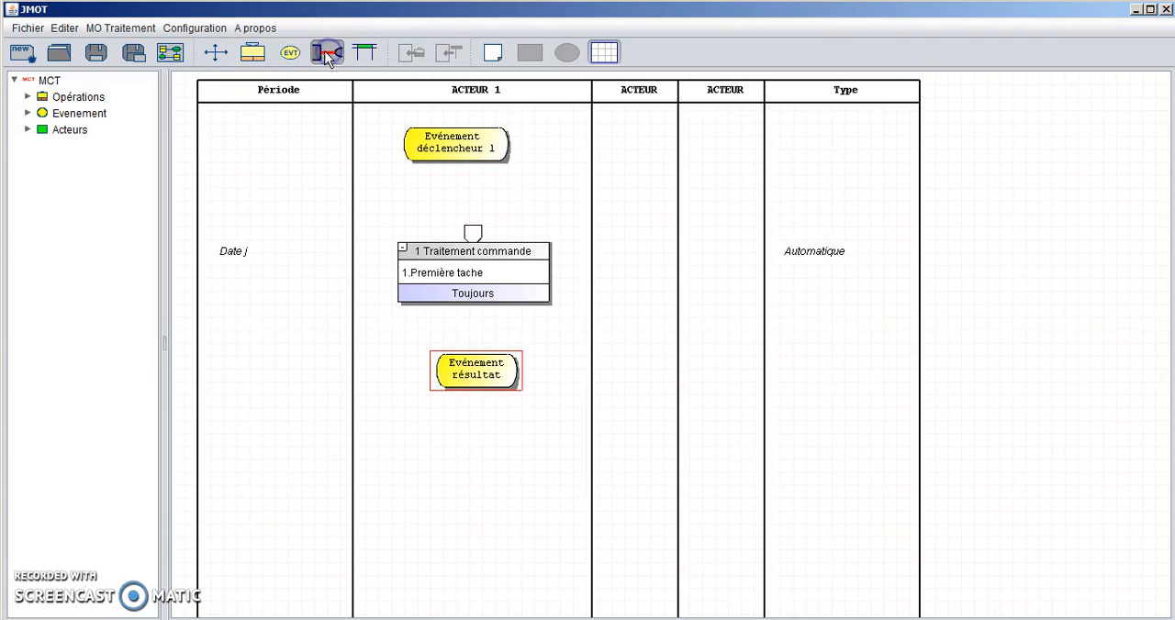
pyautogui.click(464, 149)
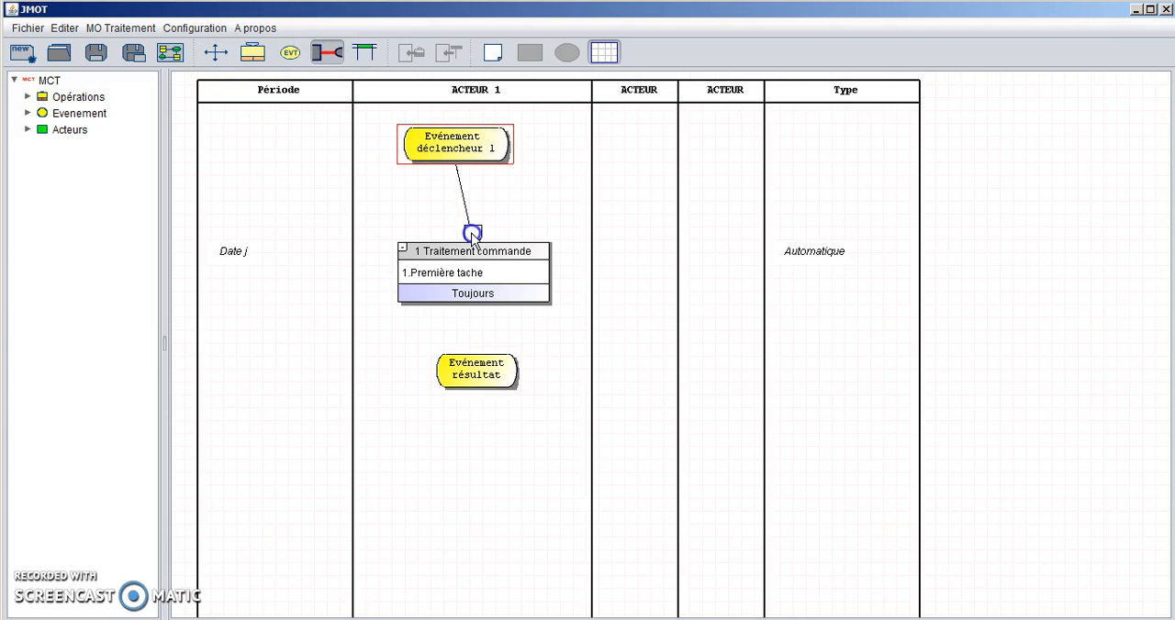
pyautogui.moveTo(471, 237); pyautogui.dragTo(472, 235)
pyautogui.moveTo(442, 356); pyautogui.dragTo(462, 286)
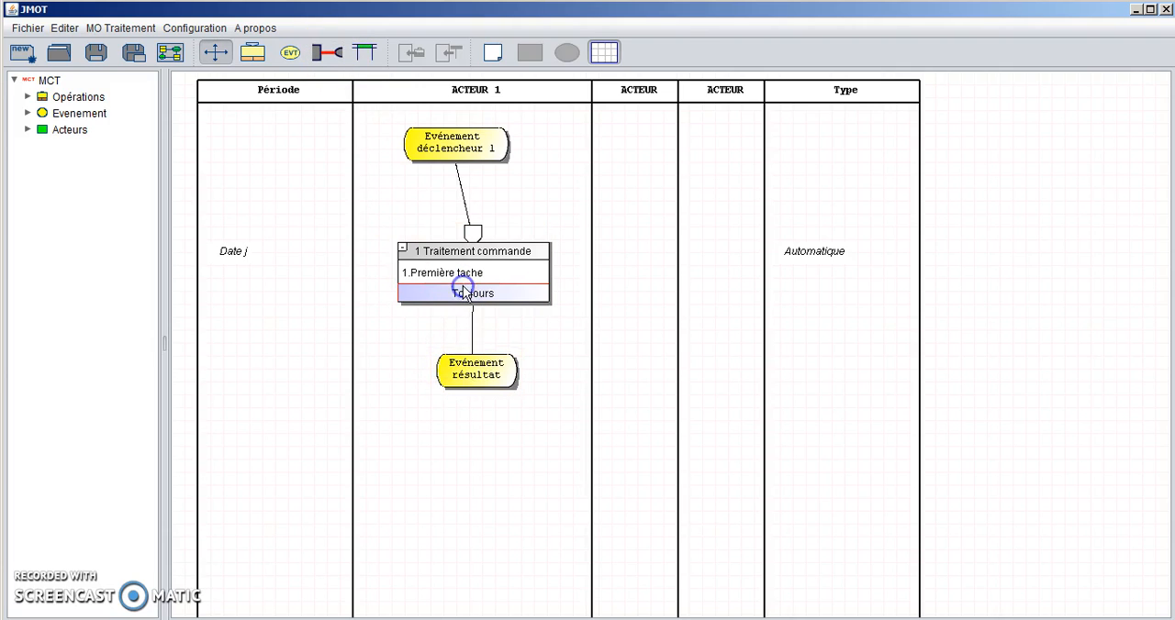
# - Add an event named "Evénement déclencheur 2", split over two lines, above and to the right of the operation
pyautogui.click(289, 52)
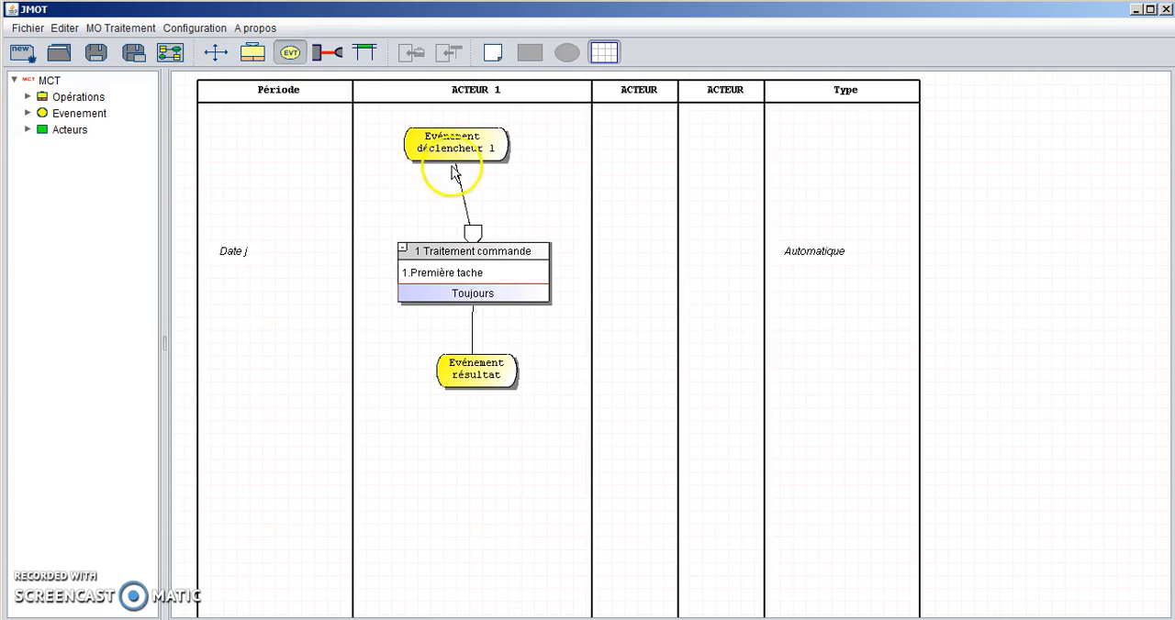
pyautogui.click(557, 179)
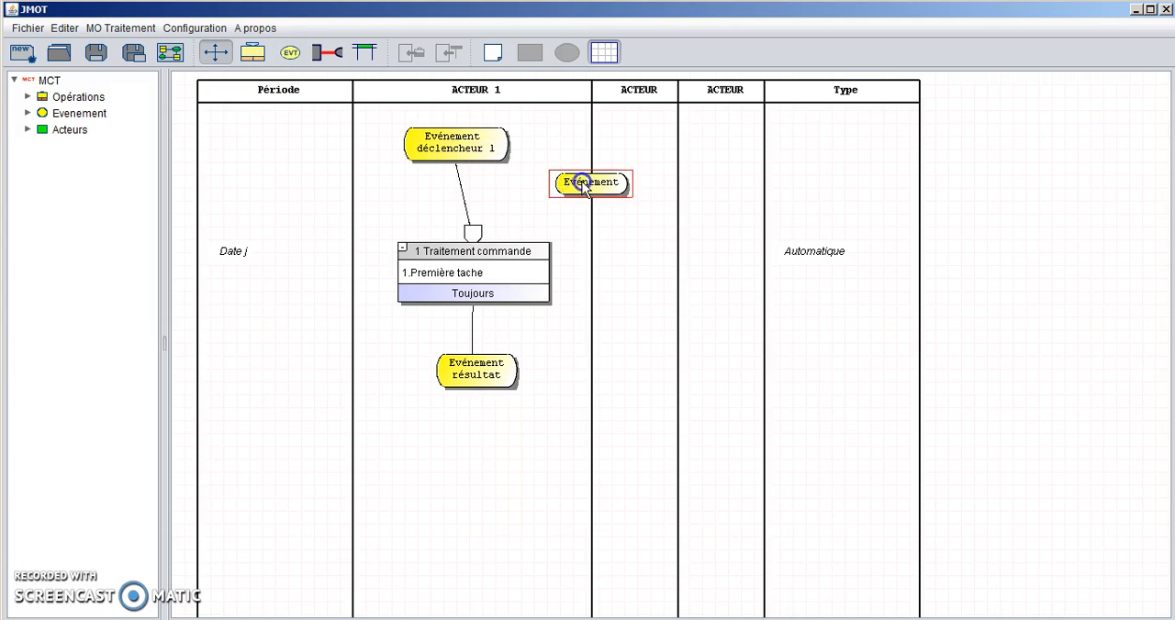
pyautogui.doubleClick(585, 185)
pyautogui.click(491, 217)
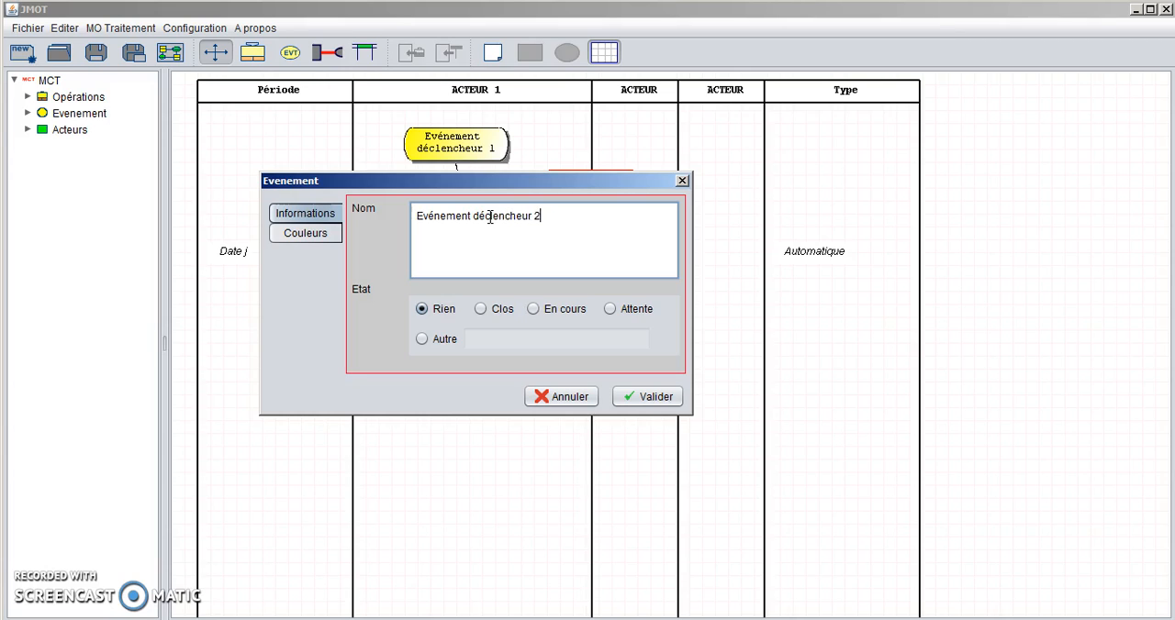
pyautogui.click(478, 216)
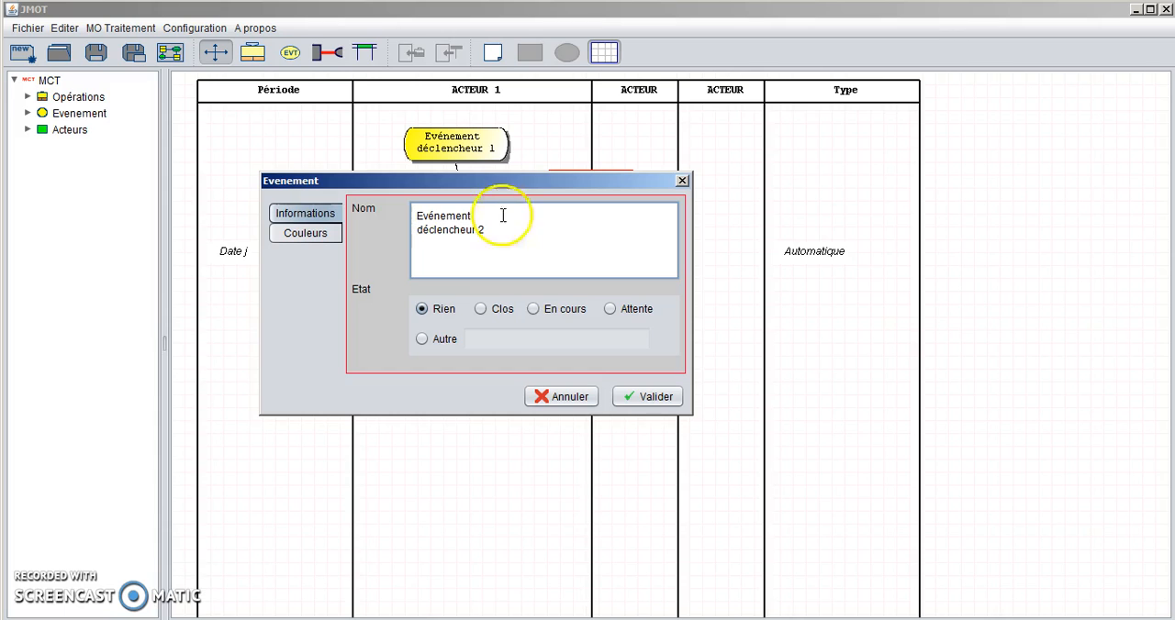
pyautogui.click(650, 397)
# - Place the two triggering events side by side above the operation and link "Evénement déclencheur 2" to the operation's synchronization
pyautogui.moveTo(422, 136); pyautogui.dragTo(379, 145)
pyautogui.moveTo(596, 188); pyautogui.dragTo(519, 144)
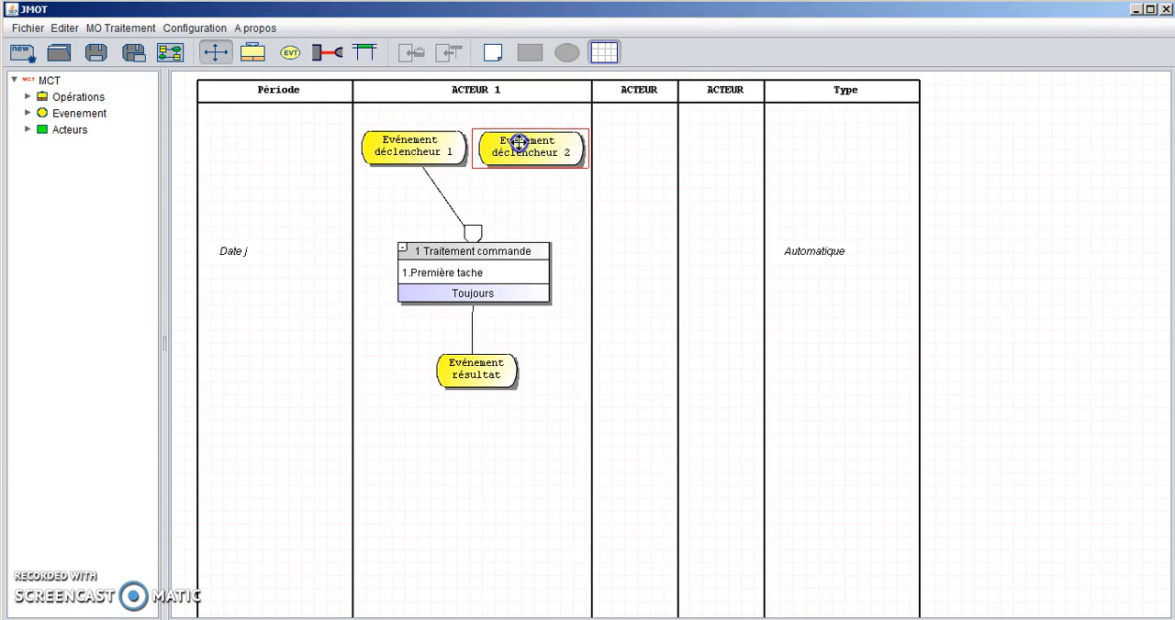
pyautogui.click(328, 54)
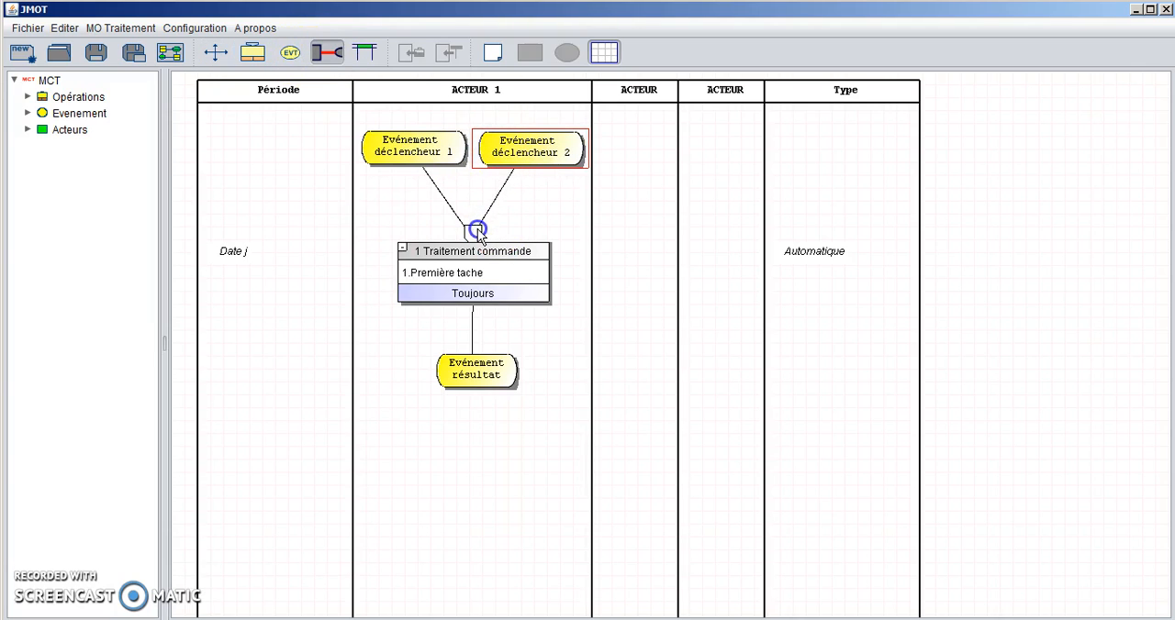
pyautogui.moveTo(477, 230); pyautogui.dragTo(474, 231)
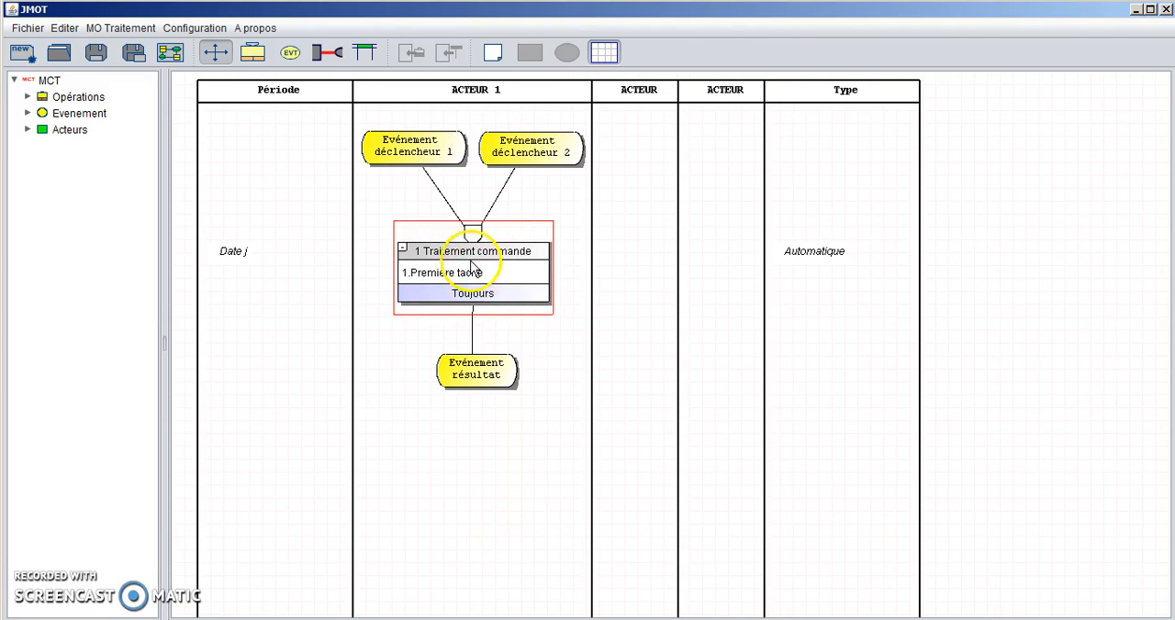
# - Set the synchronization of the "1 Traitement commande" operation to "a ET b"
pyautogui.doubleClick(512, 268)
pyautogui.click(469, 132)
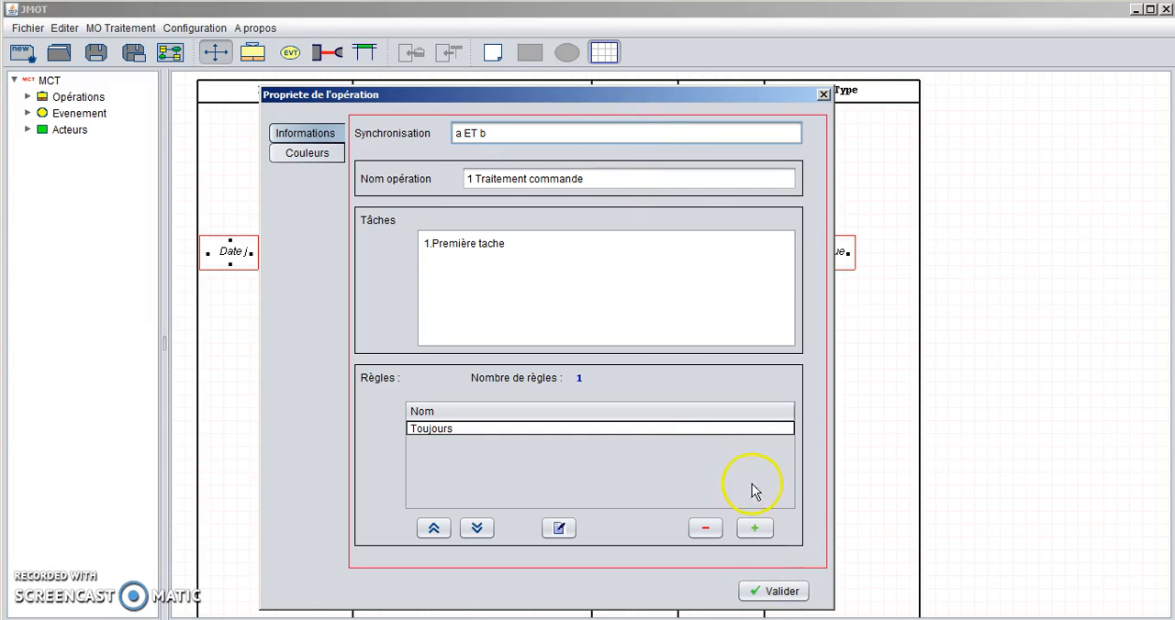
pyautogui.click(773, 592)
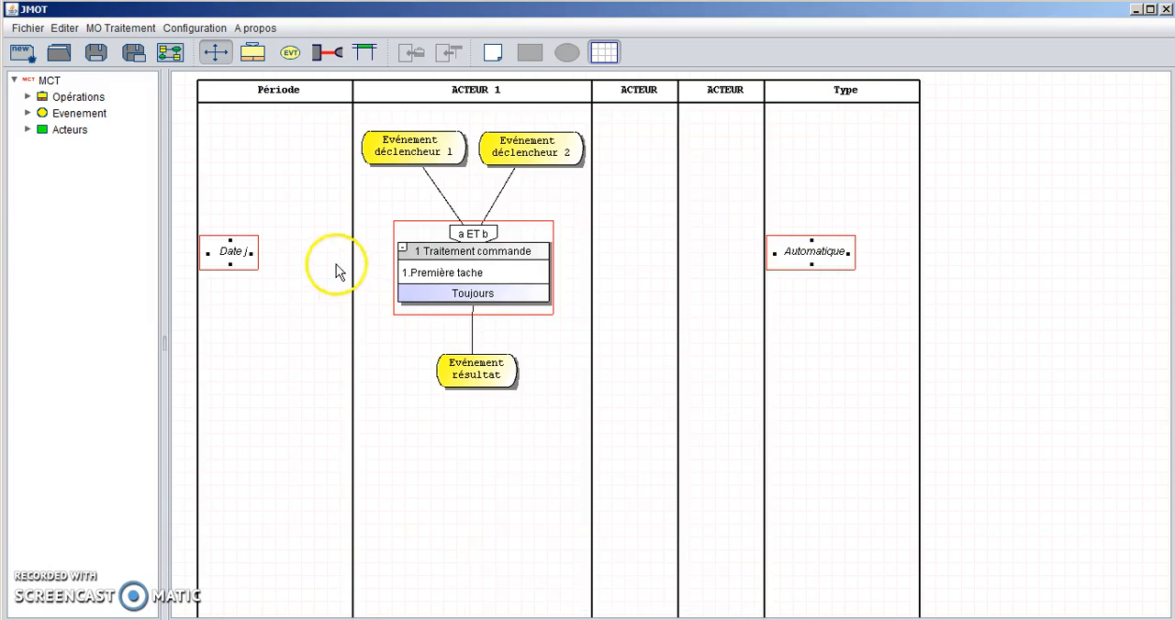
# - Name the link from "Evénement déclencheur 1" "a" with break points enabled, and bend it to drop vertically from the event
pyautogui.click(442, 199)
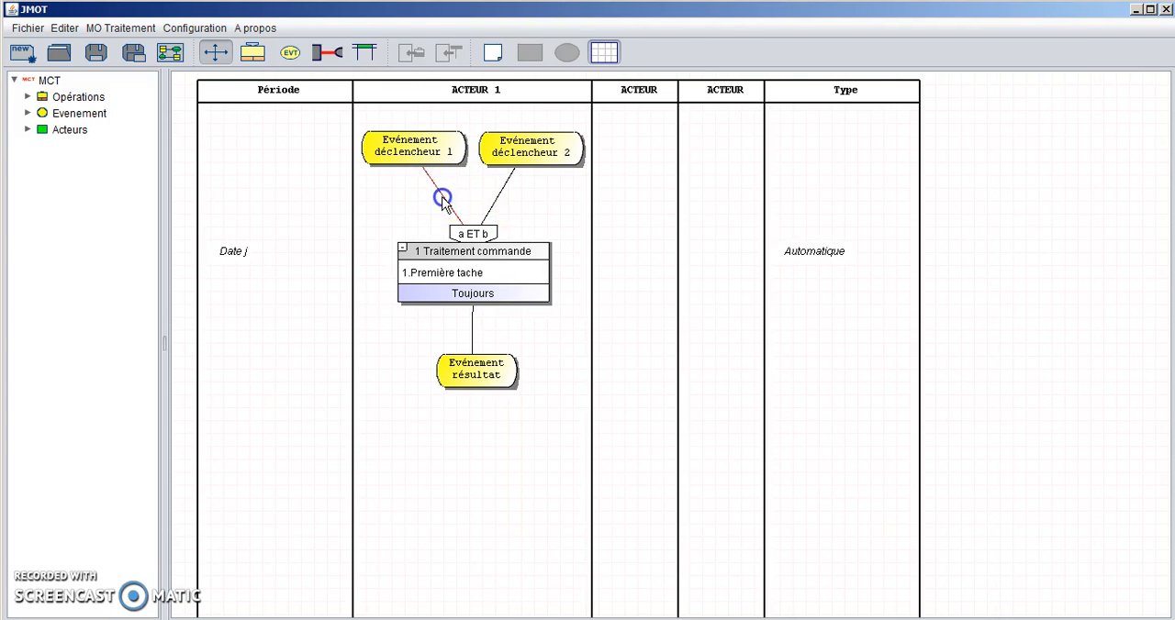
pyautogui.rightClick(441, 190)
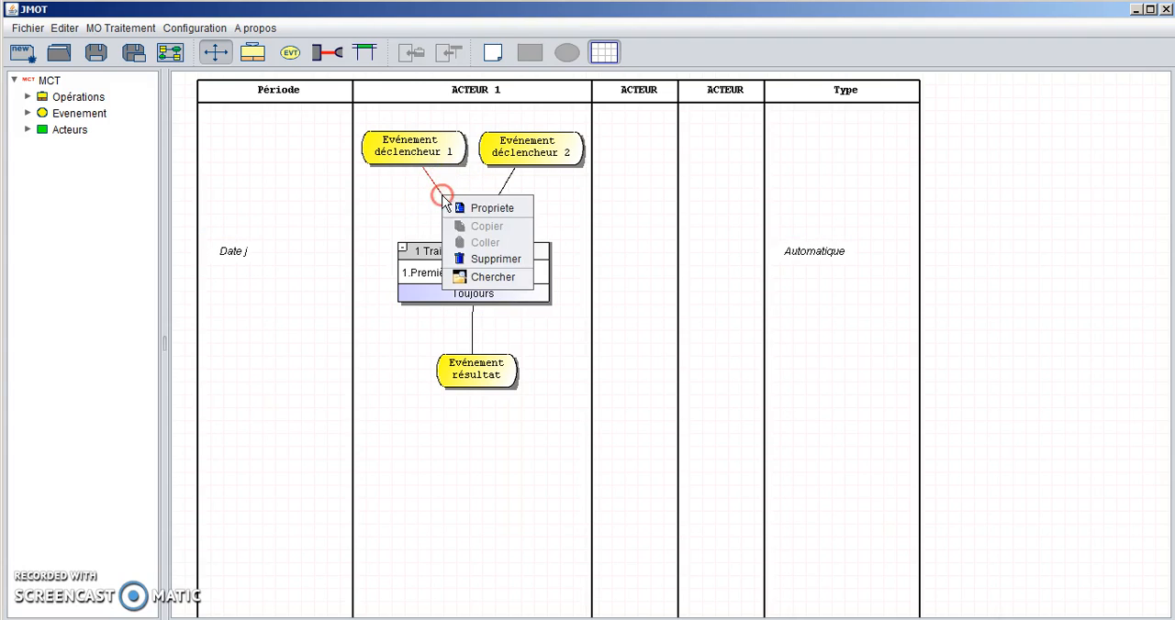
pyautogui.click(486, 202)
pyautogui.click(335, 218)
pyautogui.write('a')
pyautogui.click(282, 257)
pyautogui.click(504, 287)
pyautogui.click(427, 213)
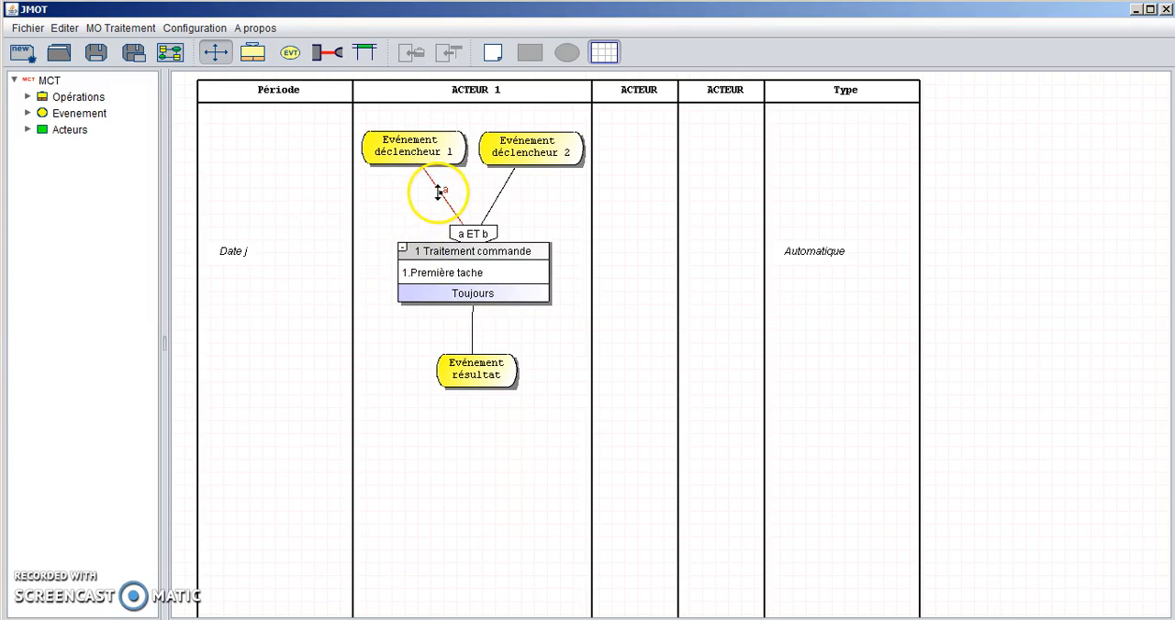
pyautogui.moveTo(442, 190); pyautogui.dragTo(408, 204)
# - Name the link from "Evénement déclencheur 2" "b" with break points enabled, and bend it to drop vertically from the event
pyautogui.click(501, 196)
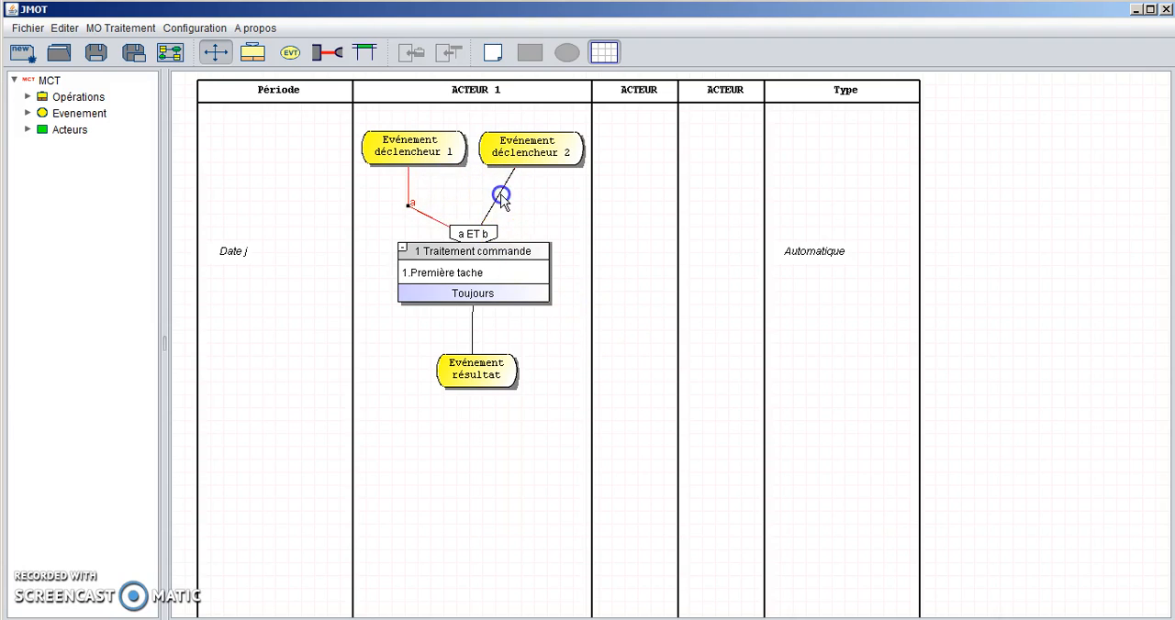
pyautogui.rightClick(501, 197)
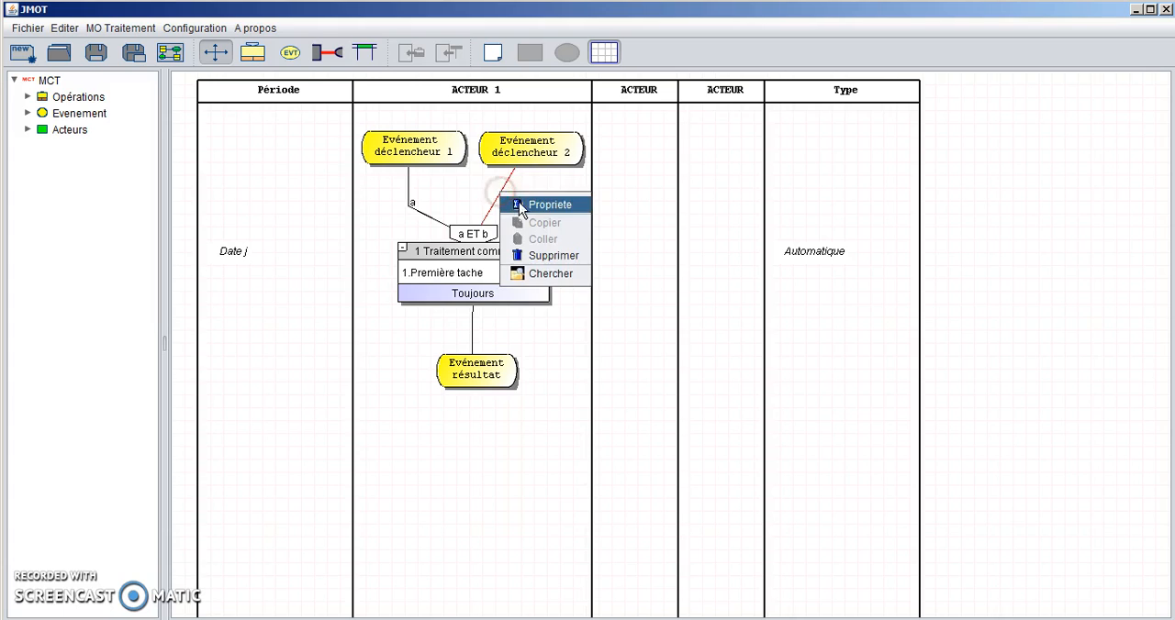
pyautogui.click(528, 198)
pyautogui.write('b')
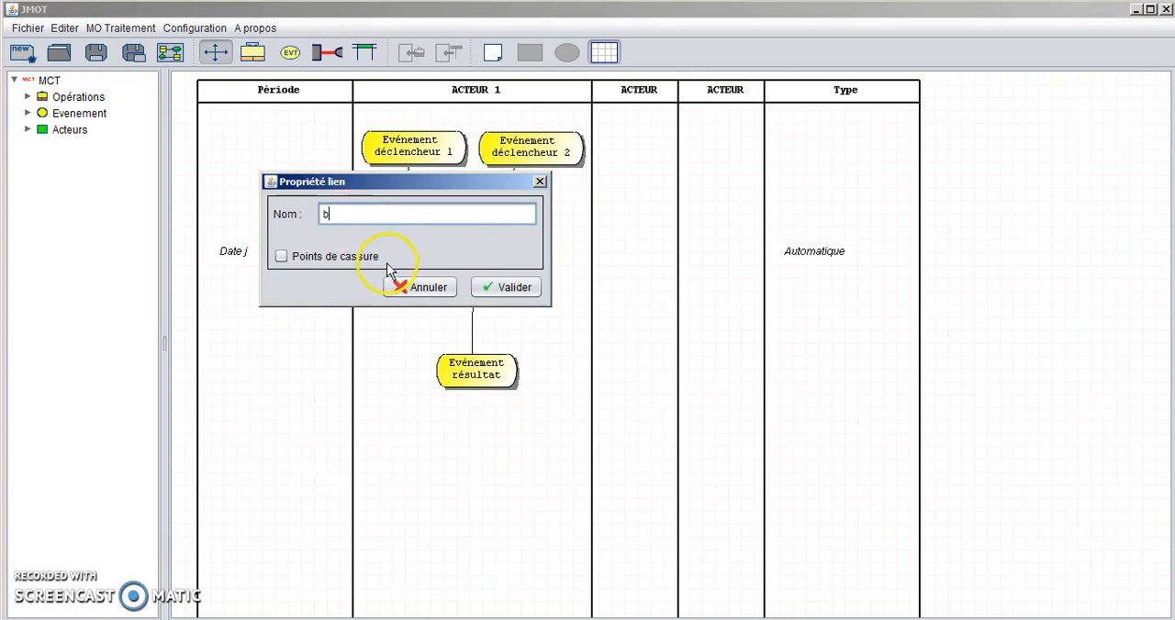
pyautogui.click(281, 257)
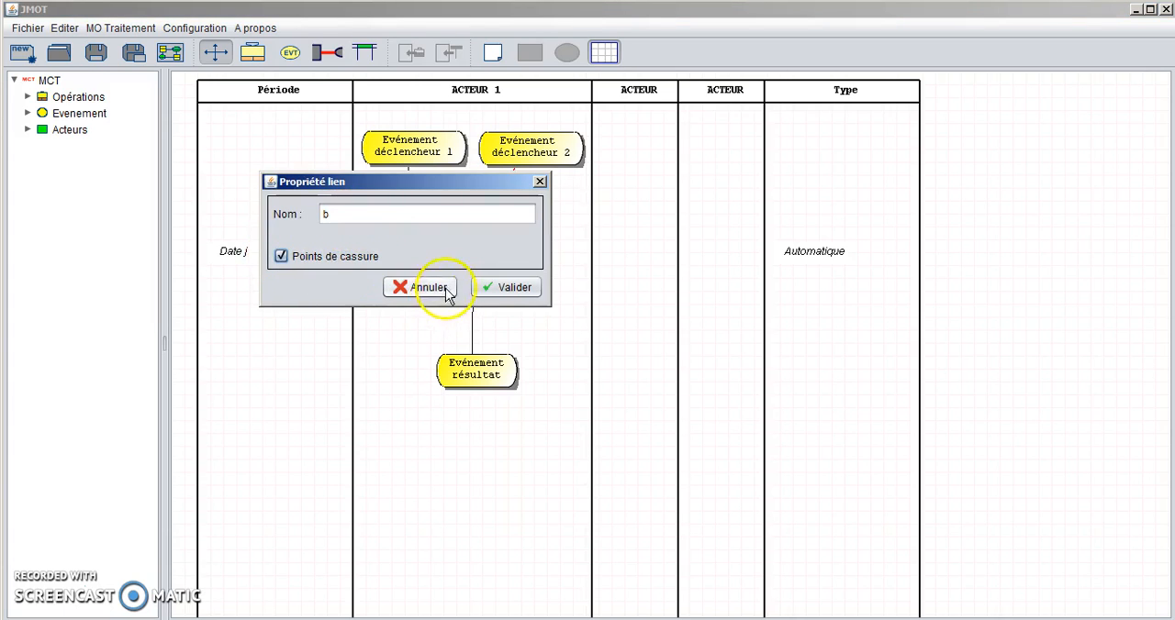
pyautogui.click(506, 287)
pyautogui.moveTo(500, 190); pyautogui.dragTo(526, 212)
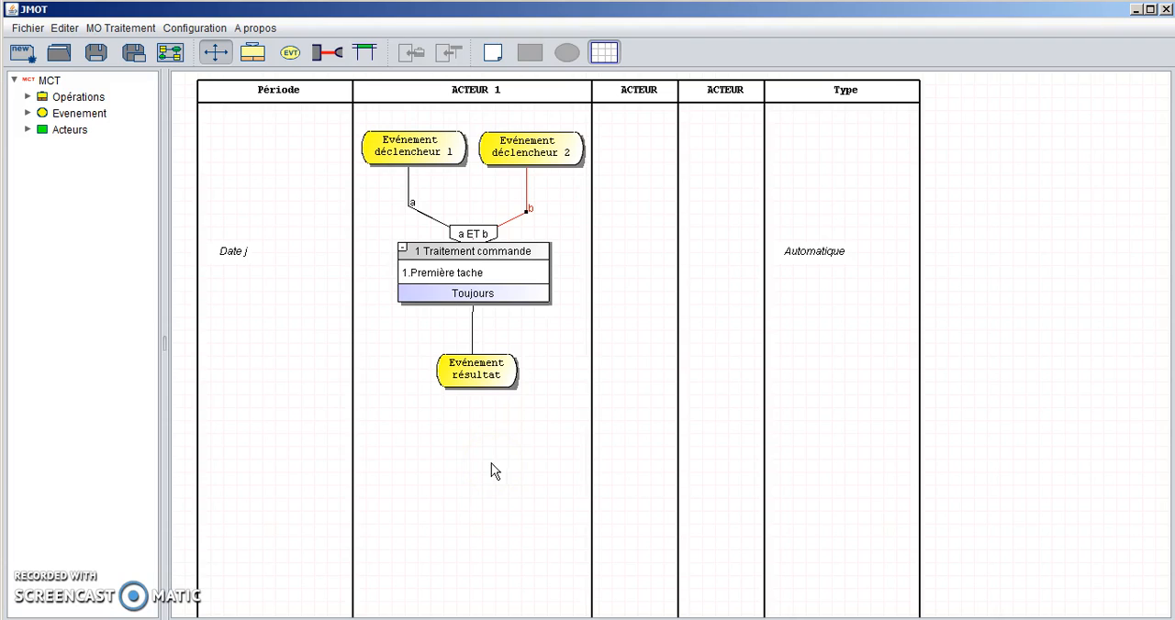
# - Set the operation's period in the Période column to "Jour 1"
pyautogui.doubleClick(240, 268)
pyautogui.moveTo(367, 313); pyautogui.dragTo(294, 310)
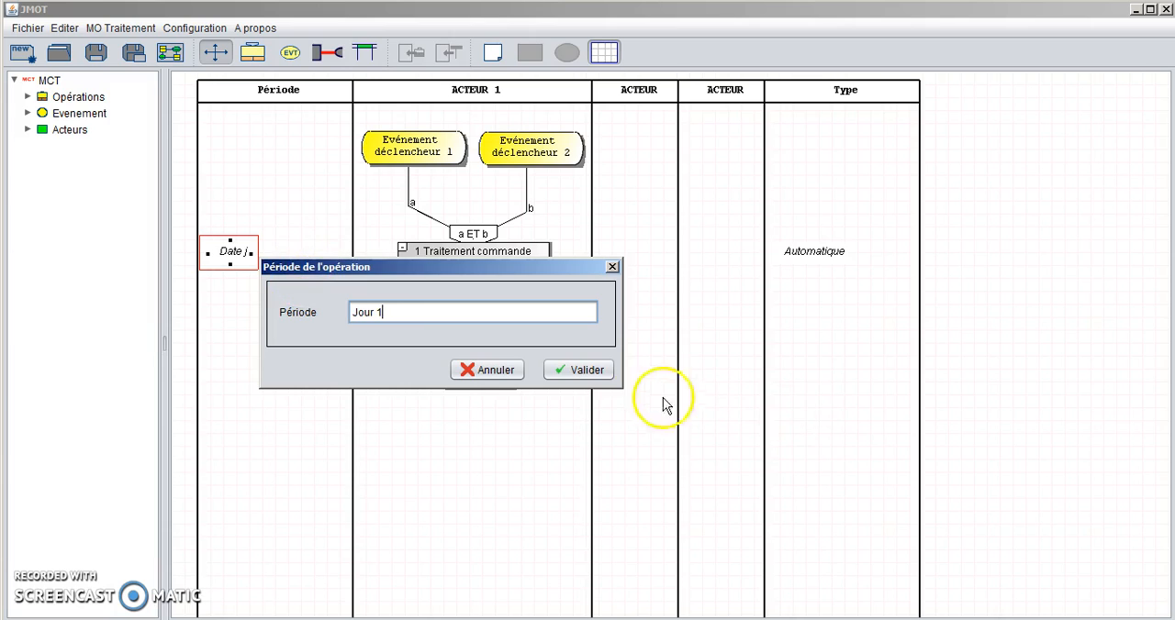
pyautogui.click(581, 368)
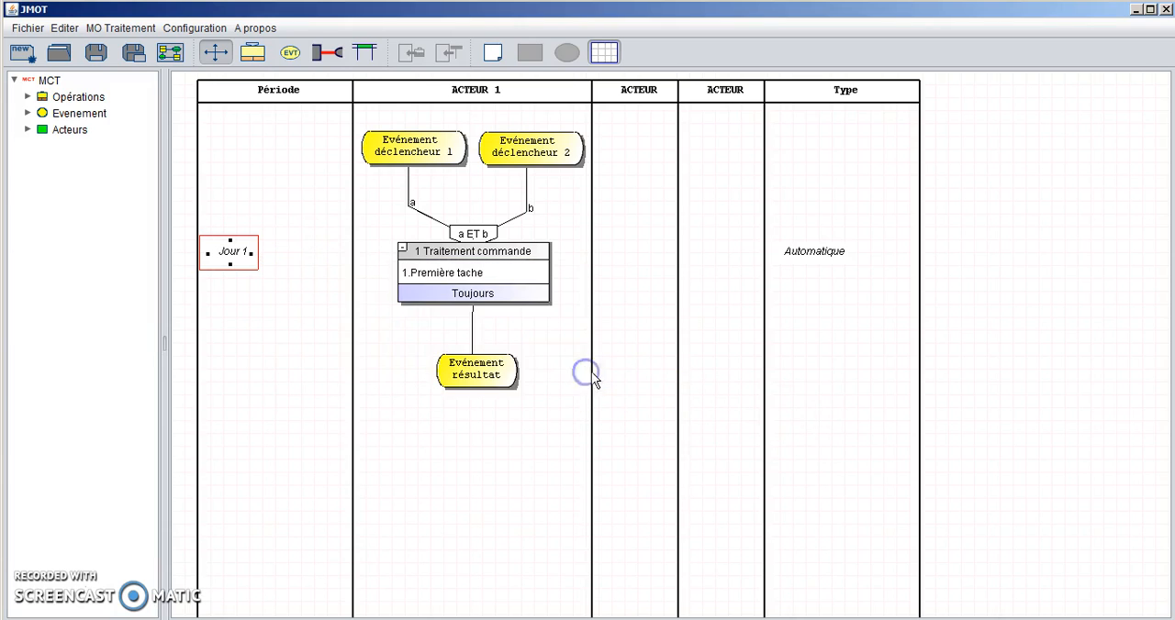
# - Set the operation's type in the Type column to "Semi Automatique"
pyautogui.doubleClick(815, 253)
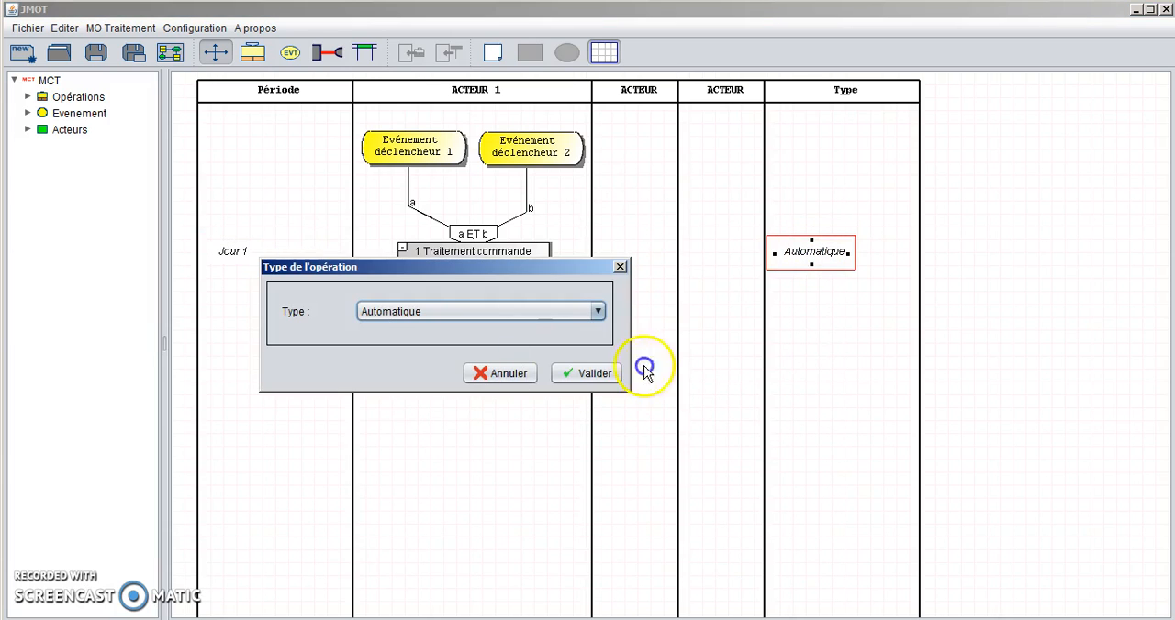
pyautogui.click(602, 313)
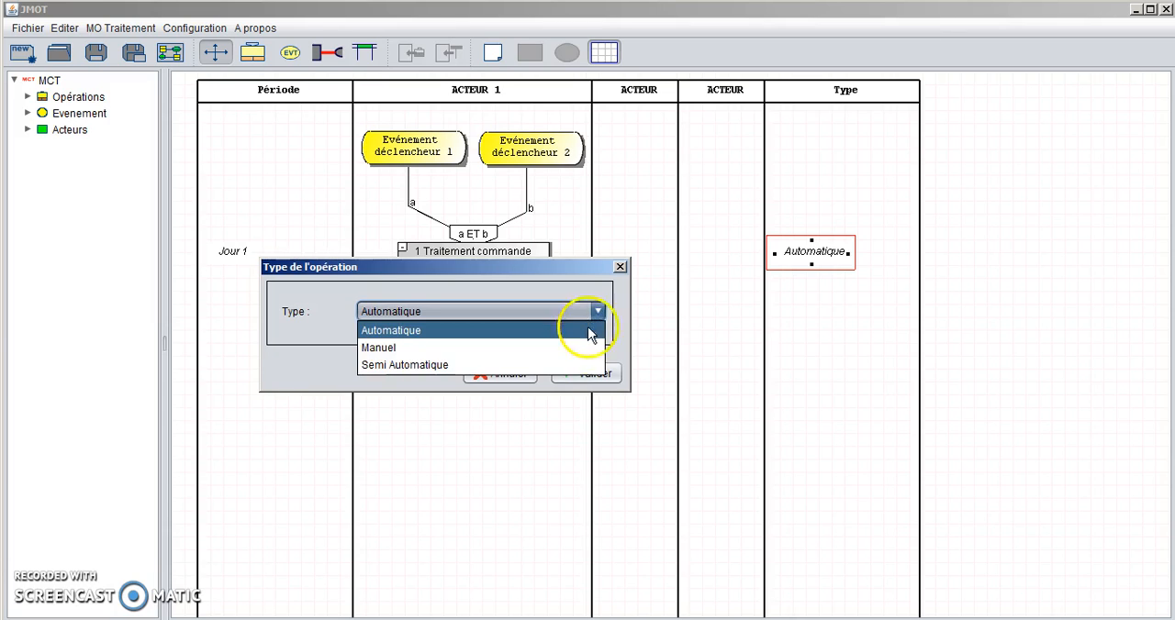
pyautogui.click(544, 365)
pyautogui.click(592, 375)
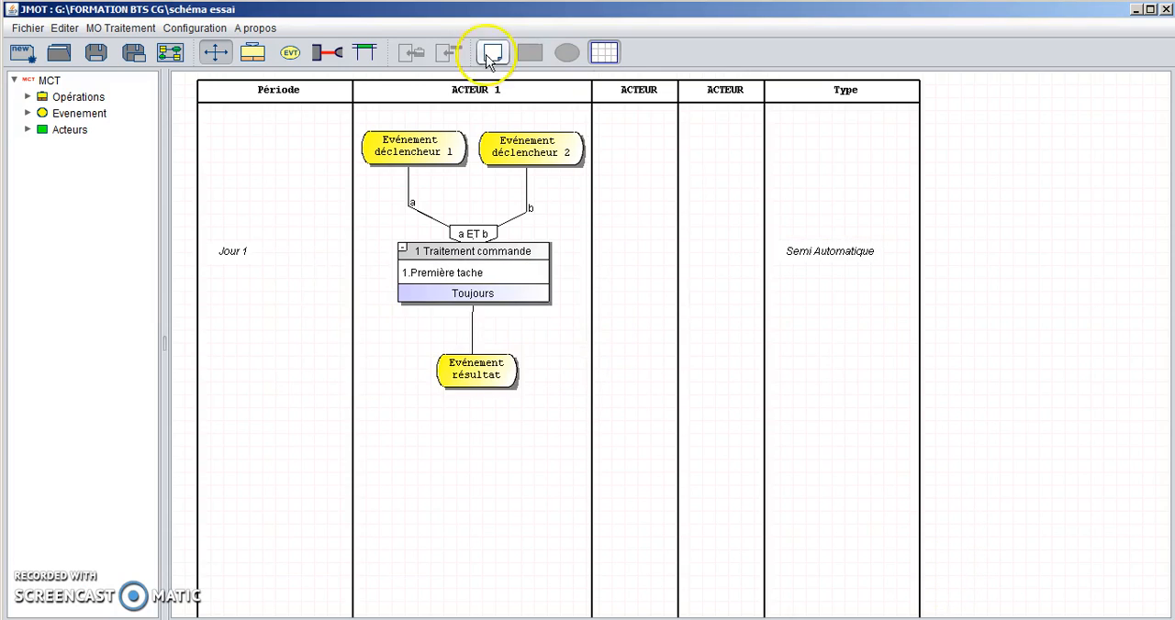
# - Add a comment box near the top of the last ACTEUR column, level with the triggering events
pyautogui.click(493, 54)
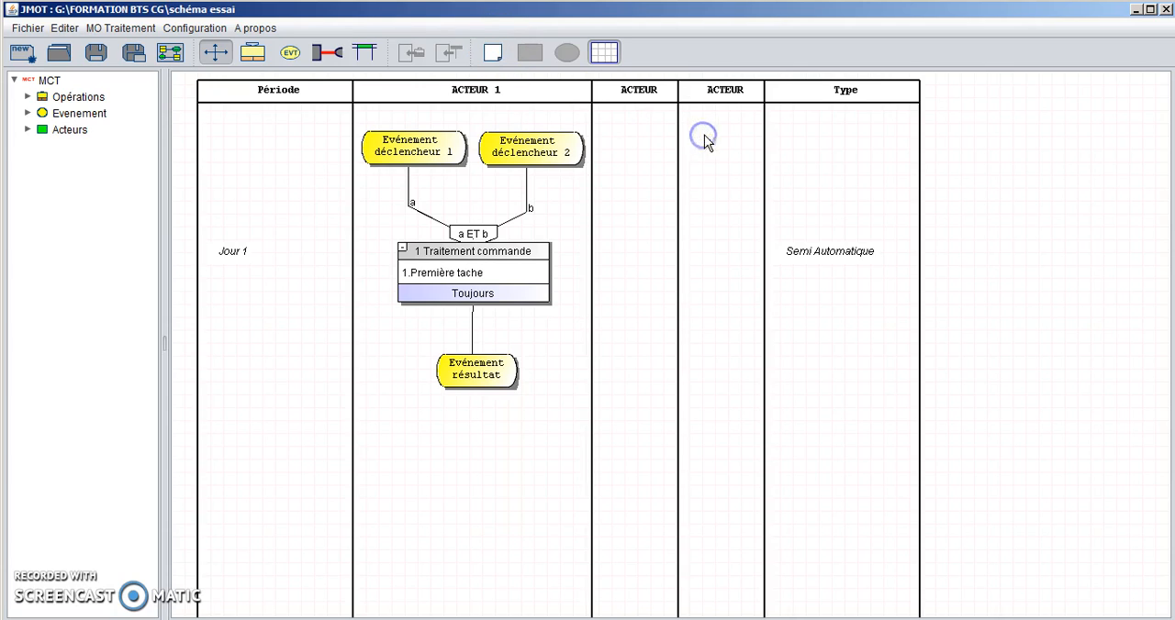
pyautogui.click(493, 53)
pyautogui.click(708, 135)
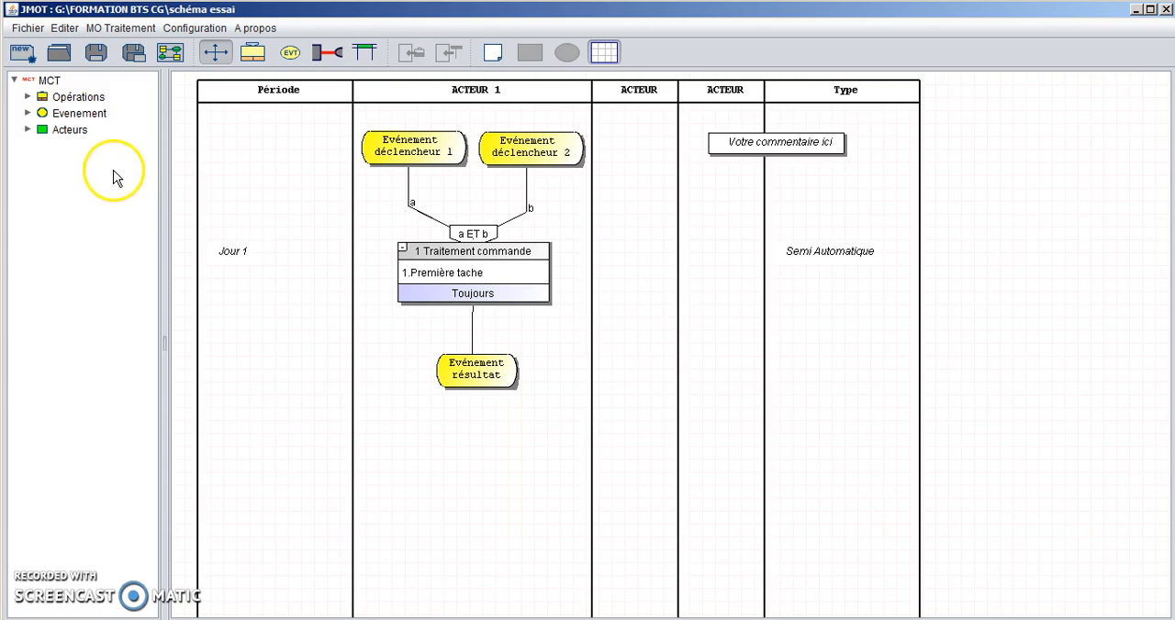
# - Save the diagram as "schéma processus essai" in the "FORMATION BTS CG\Production Magistère" folder on drive G:
pyautogui.click(134, 55)
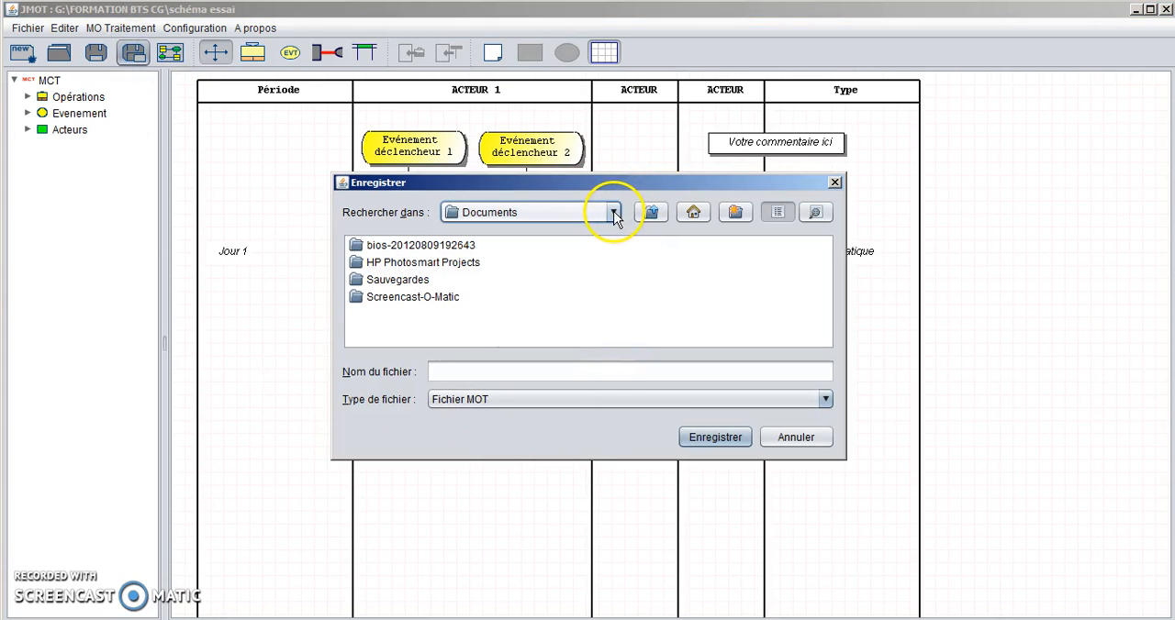
pyautogui.click(614, 214)
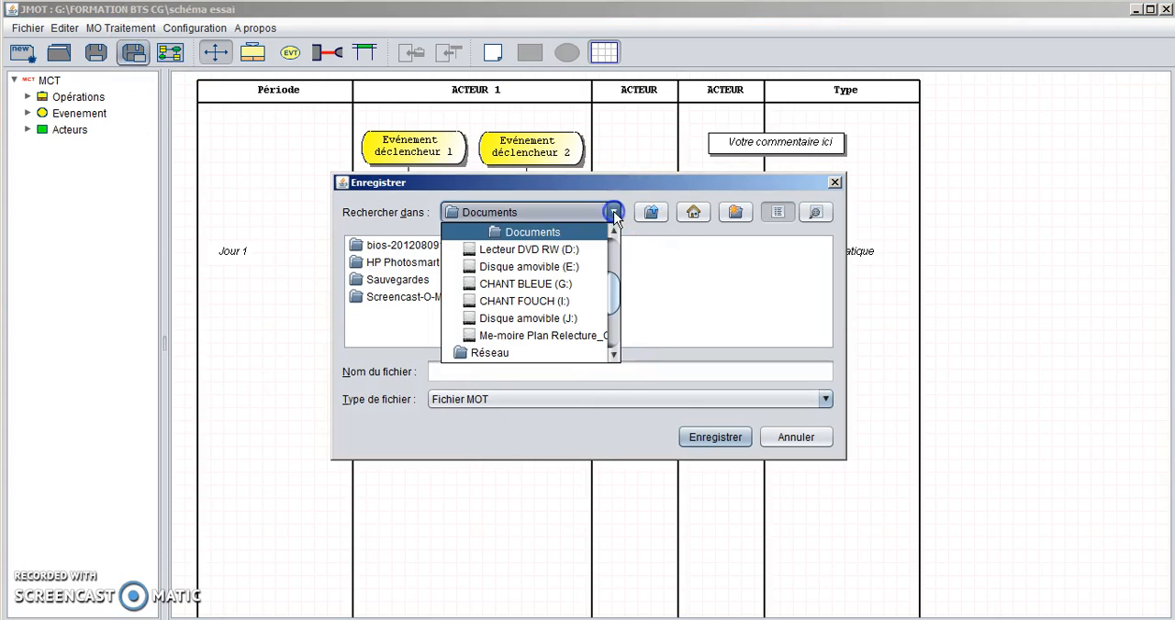
pyautogui.click(539, 286)
pyautogui.doubleClick(562, 291)
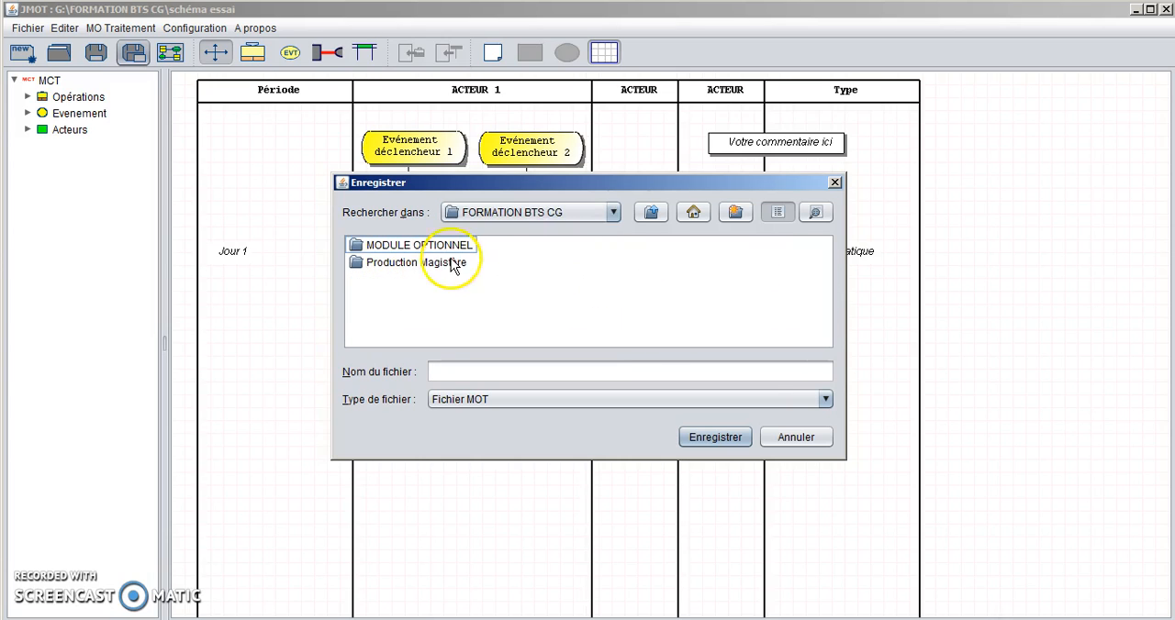
pyautogui.doubleClick(420, 269)
pyautogui.click(438, 372)
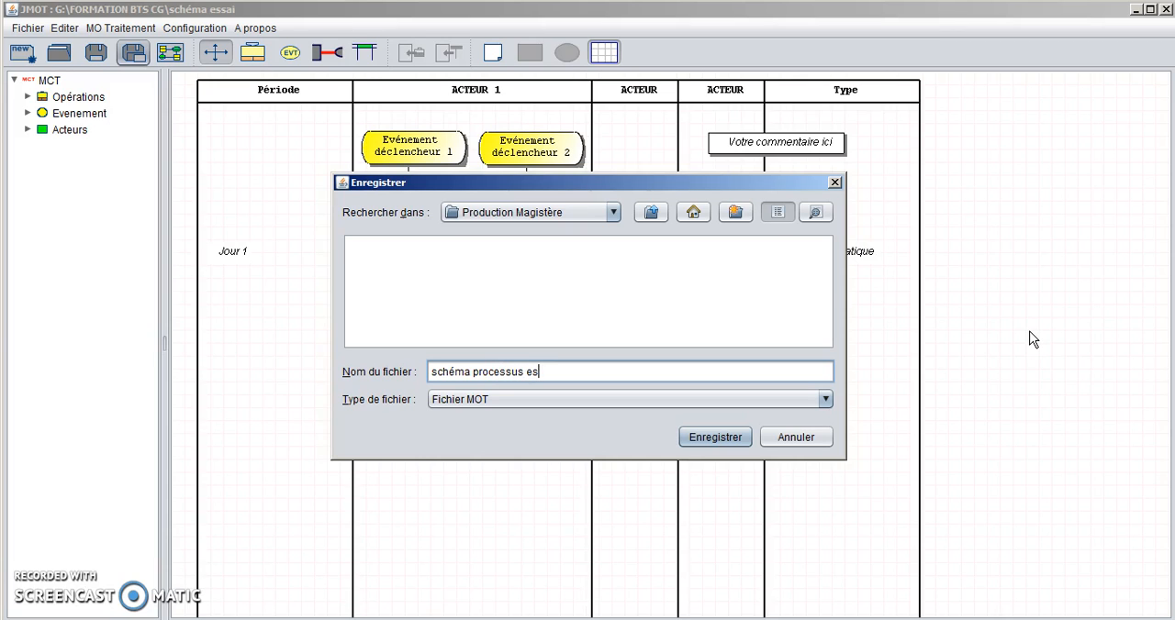
pyautogui.click(1055, 321)
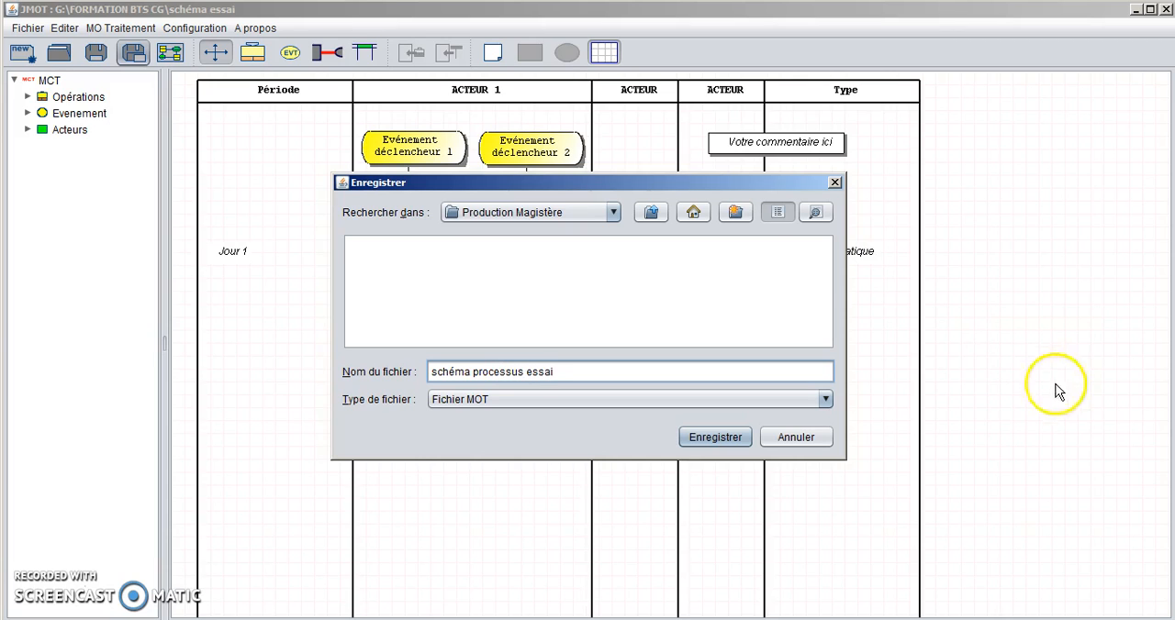
pyautogui.click(733, 440)
pyautogui.click(647, 390)
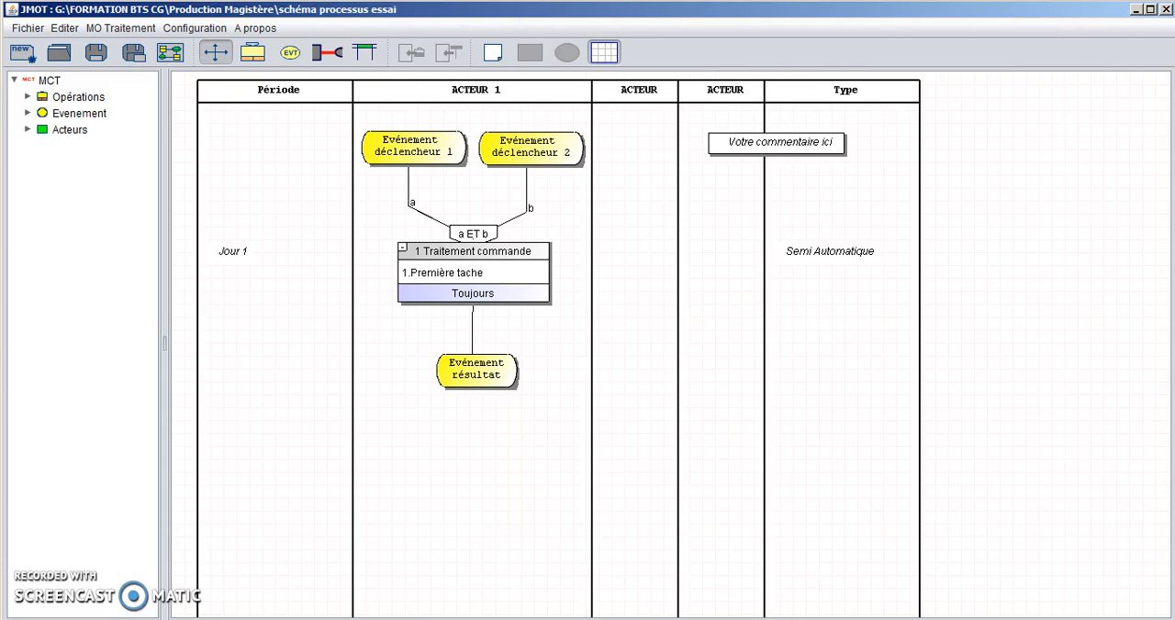
# - Close JMOT and relaunch it from its executable jar file in the "Production Magistère" folder
pyautogui.click(1166, 10)
pyautogui.click(617, 351)
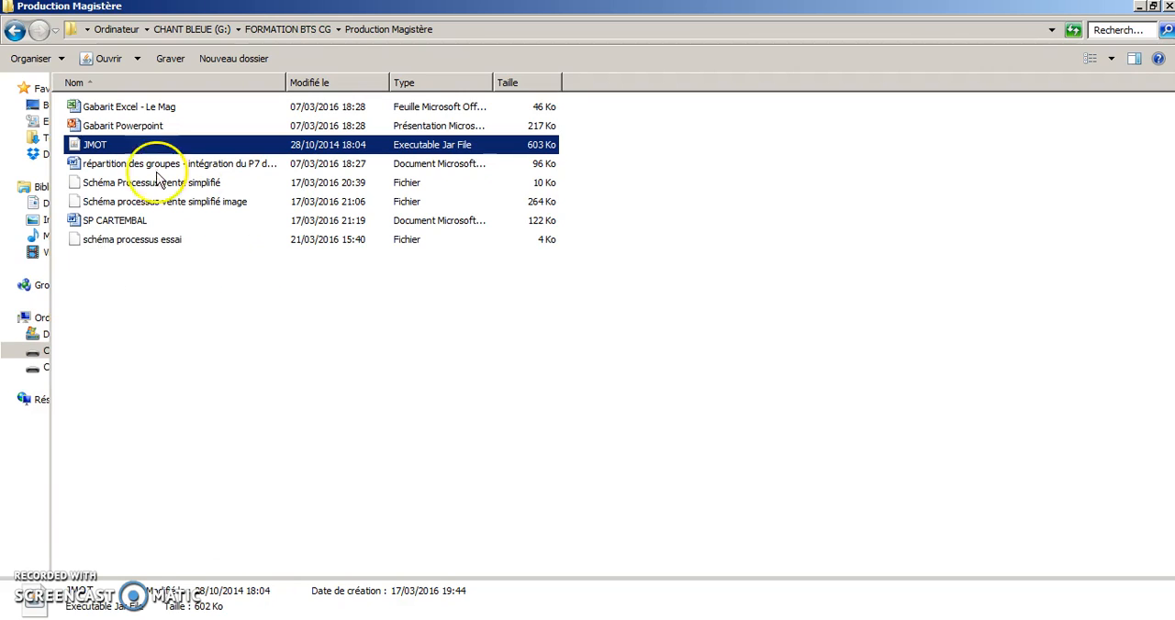
pyautogui.doubleClick(89, 152)
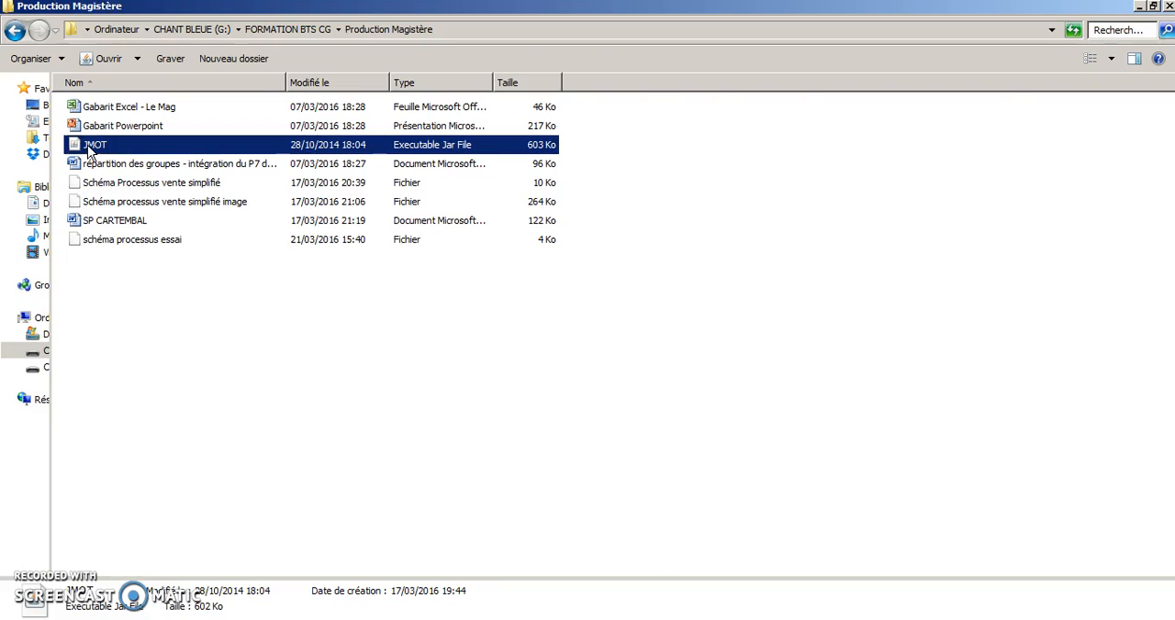
# - Start opening a saved diagram and browse to the "FORMATION BTS CG\Production Magistère" folder on drive G:
pyautogui.click(447, 254)
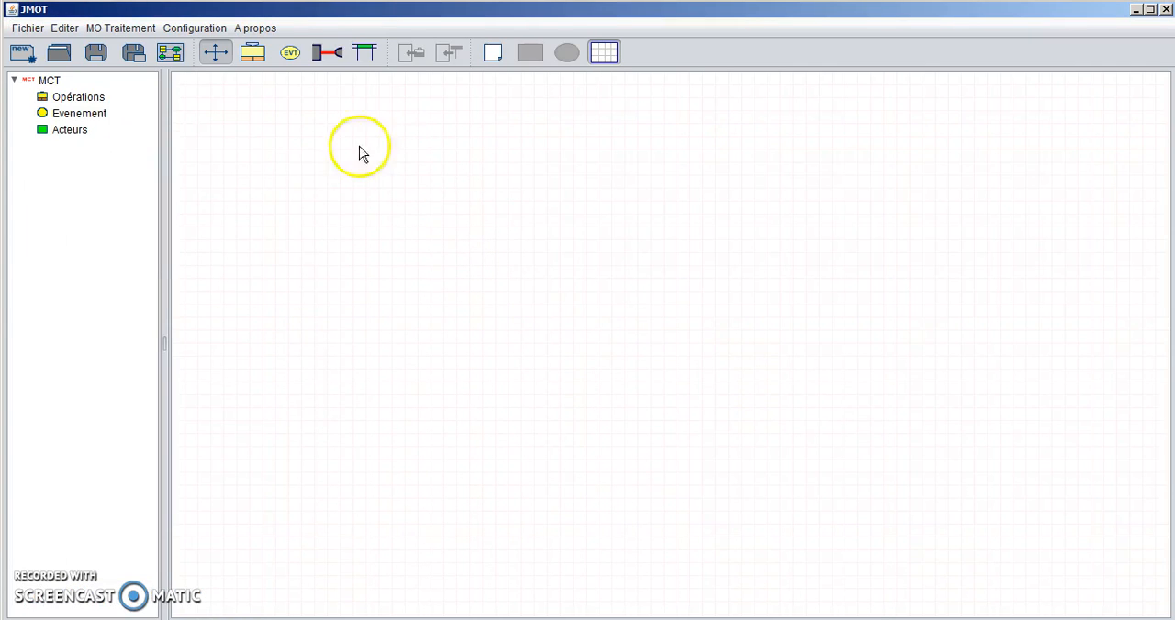
pyautogui.click(27, 28)
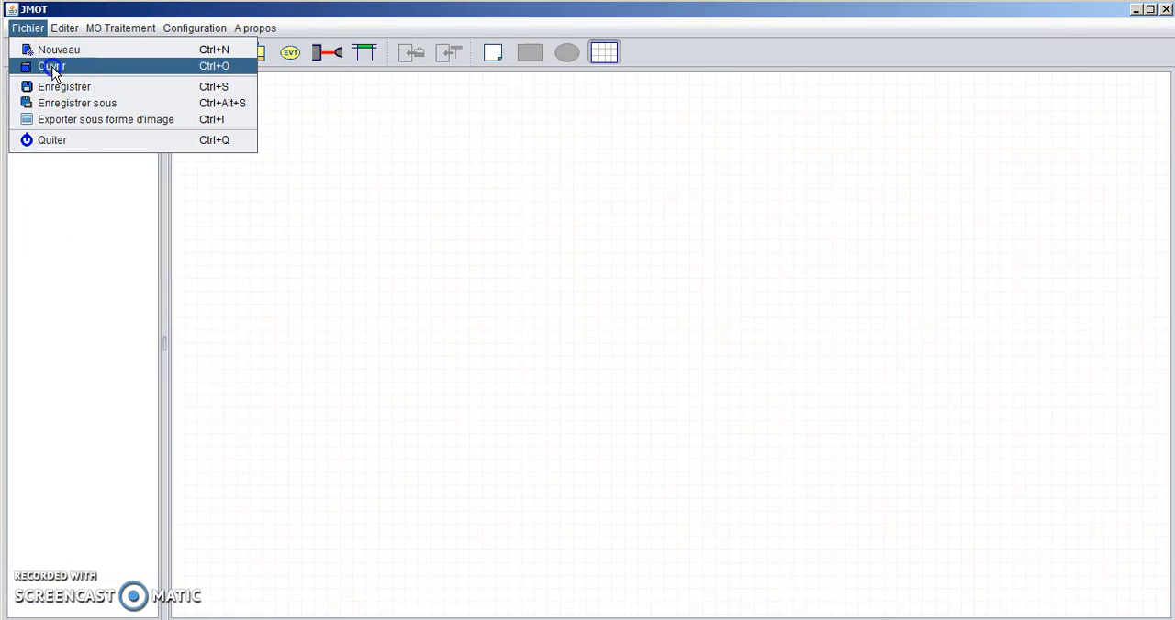
pyautogui.click(53, 66)
pyautogui.doubleClick(613, 213)
pyautogui.click(614, 218)
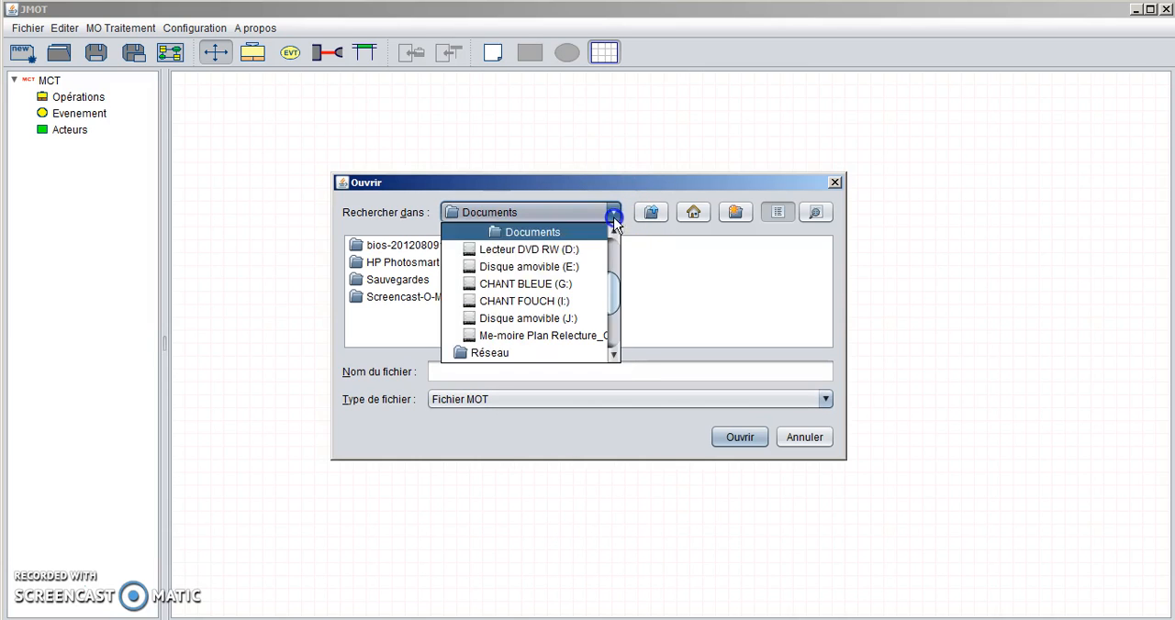
pyautogui.click(525, 284)
pyautogui.doubleClick(524, 281)
pyautogui.doubleClick(389, 262)
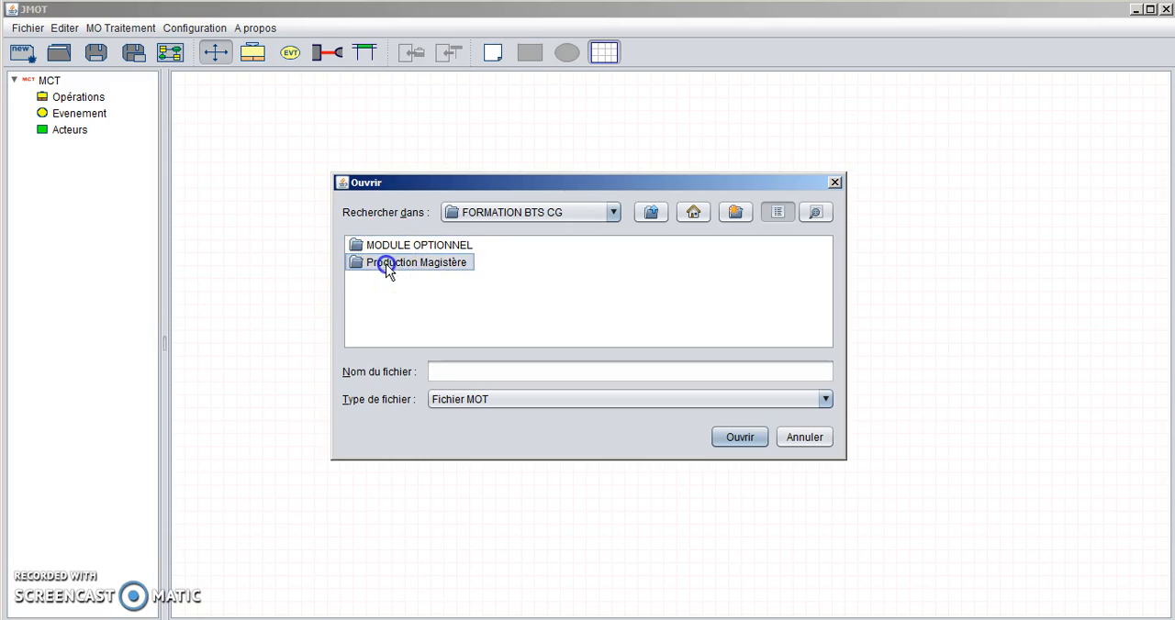
# - Set the file type filter to "Tous les fichiers" and open the diagram "schéma processus essai"
pyautogui.click(824, 398)
pyautogui.click(470, 418)
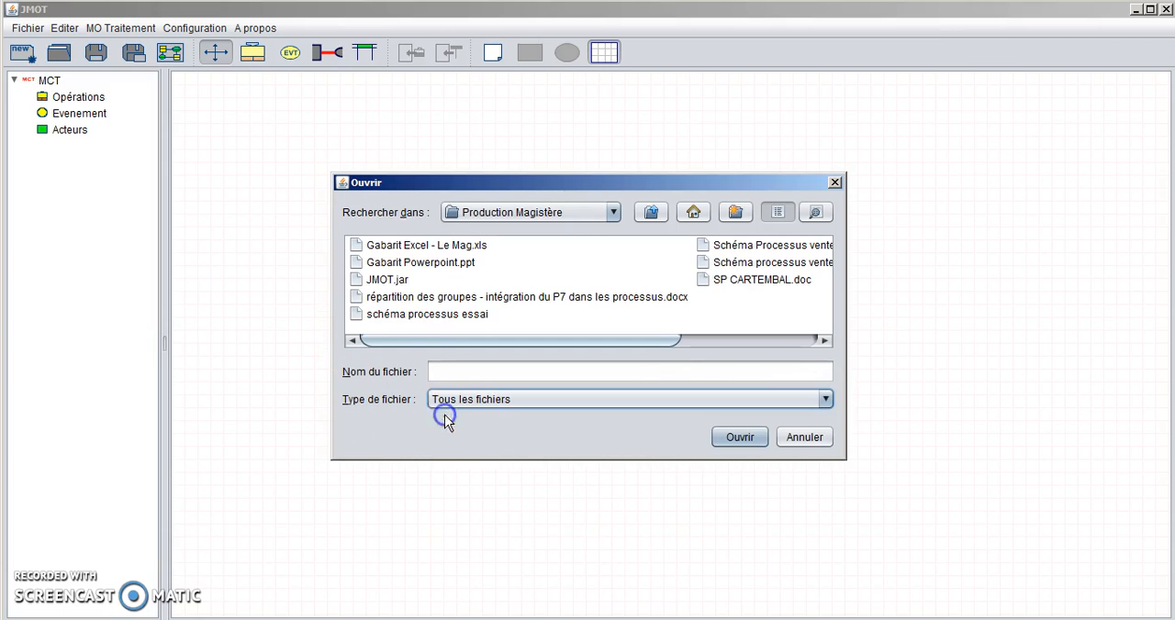
pyautogui.doubleClick(385, 317)
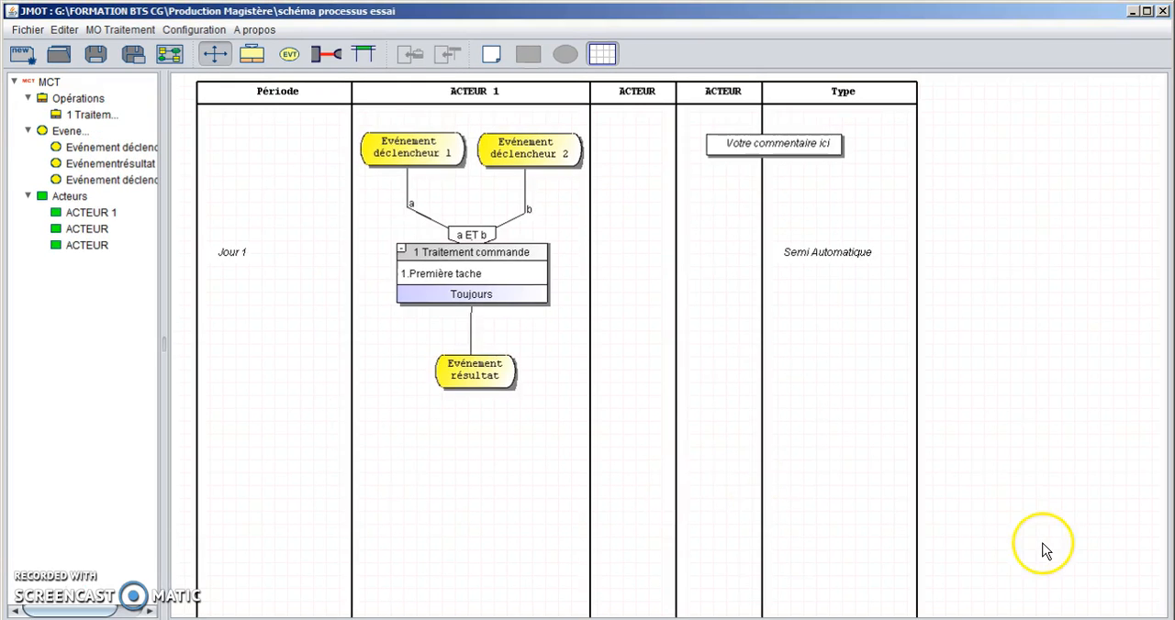
pyautogui.click(1006, 547)
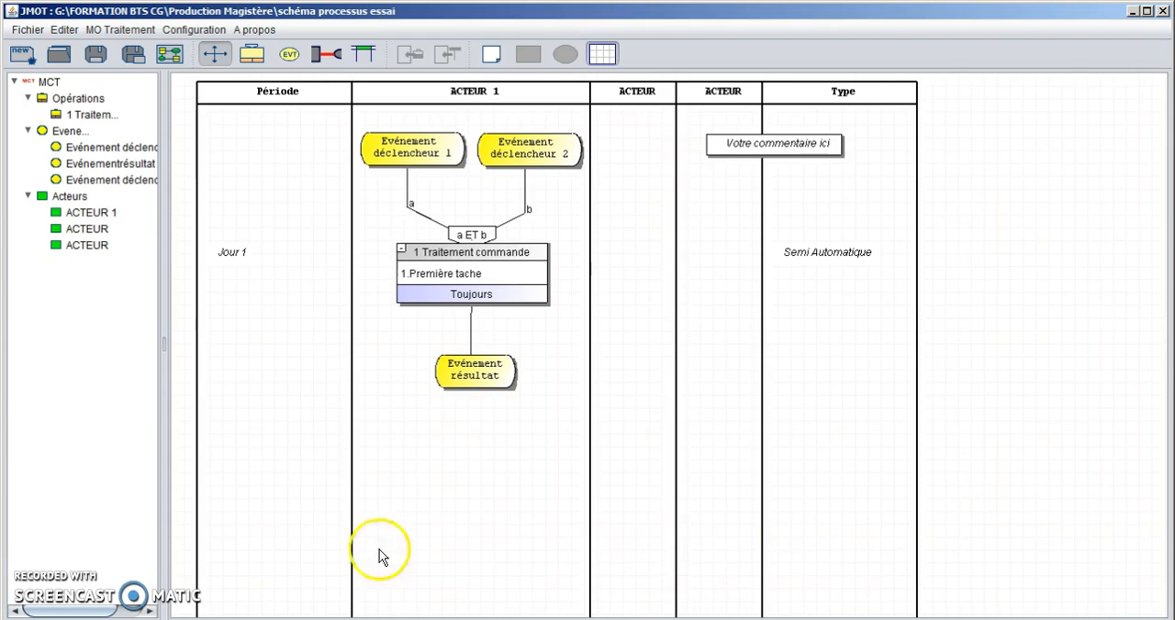
# - Export the diagram as a JPEG image named "schéma image" in the "FORMATION BTS CG\Production Magistère" folder on drive G:
pyautogui.click(170, 55)
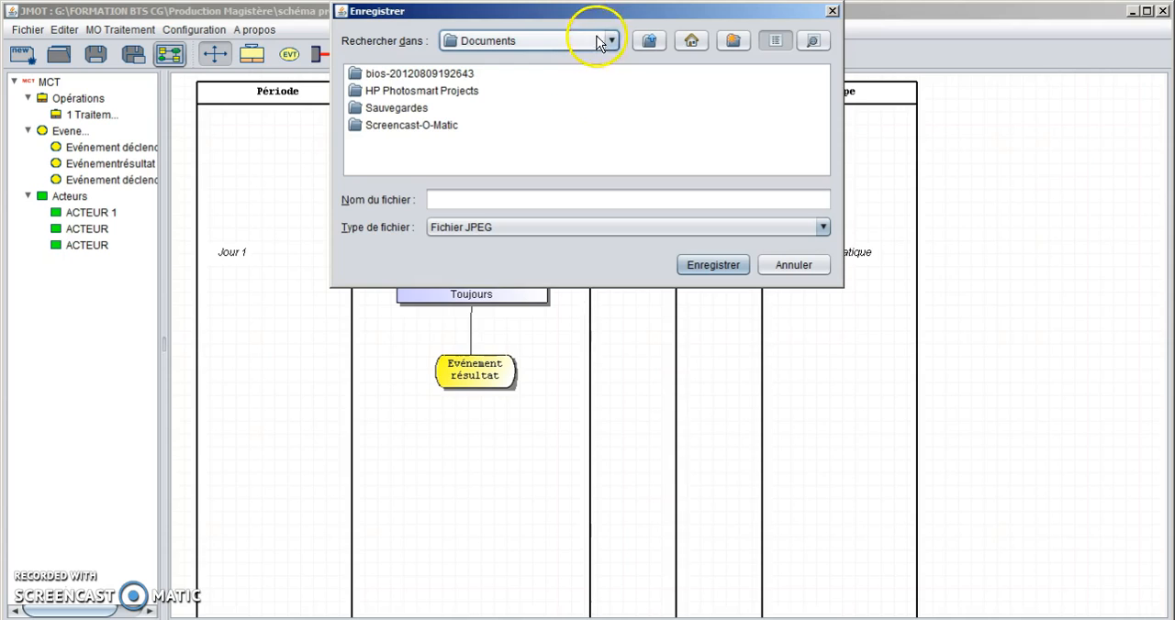
pyautogui.click(612, 42)
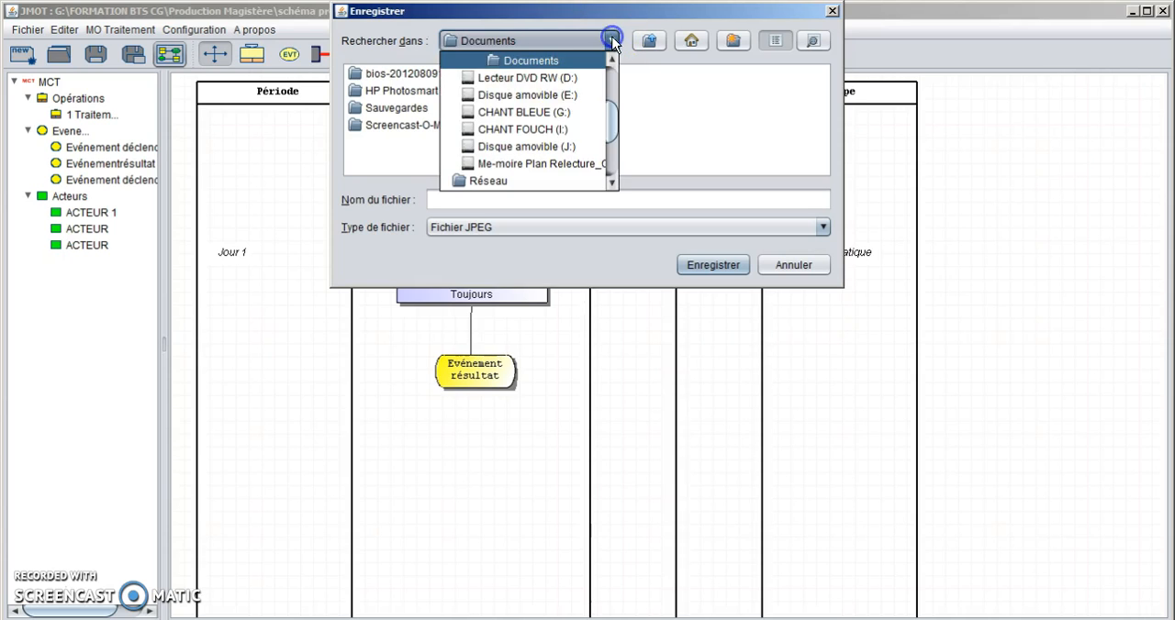
pyautogui.click(527, 112)
pyautogui.click(559, 108)
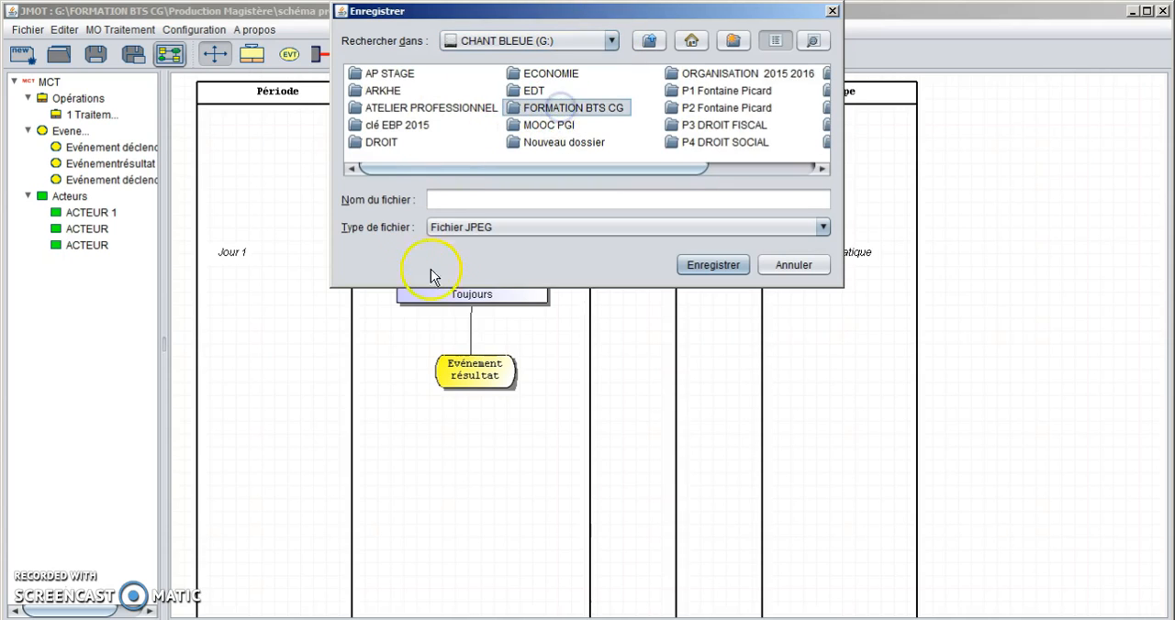
pyautogui.doubleClick(576, 107)
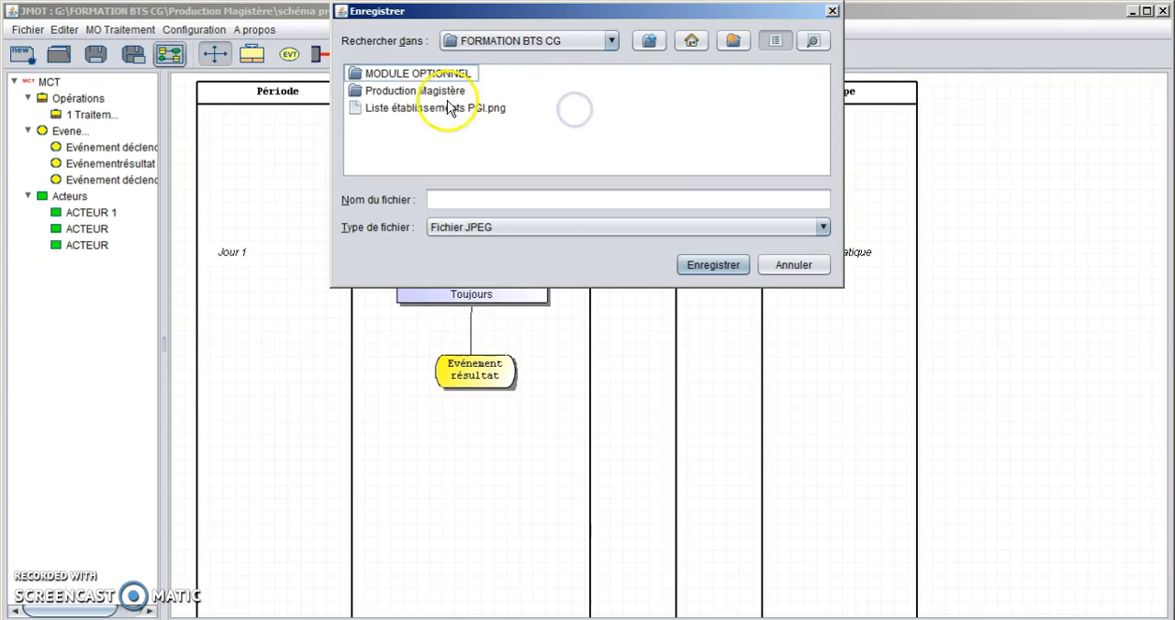
pyautogui.doubleClick(413, 90)
pyautogui.click(440, 198)
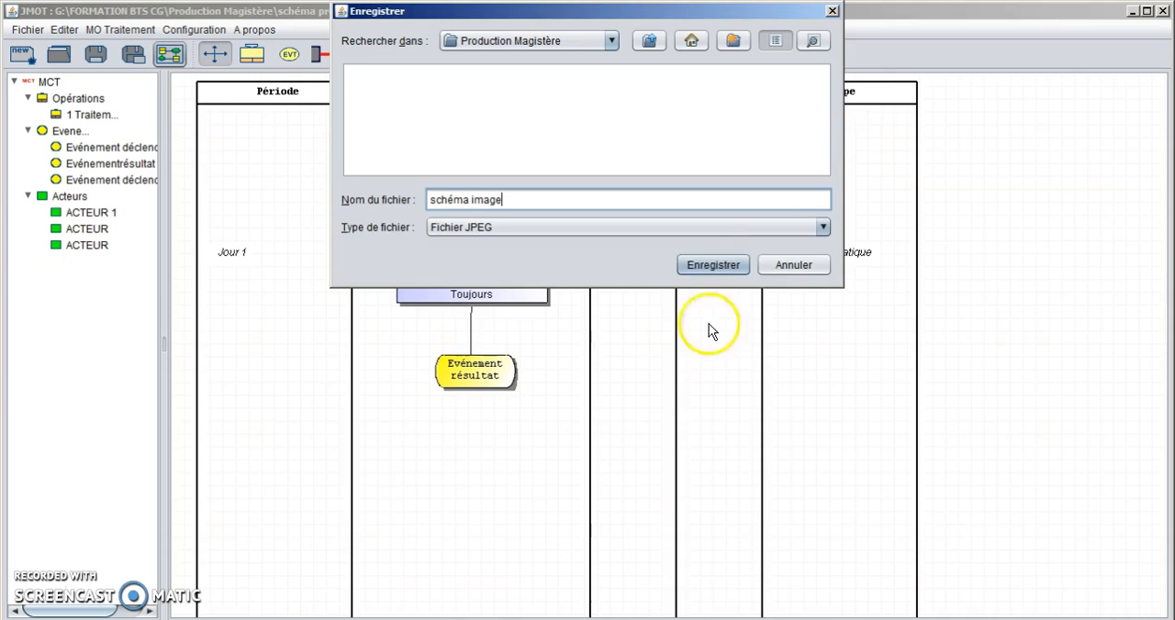
pyautogui.click(705, 266)
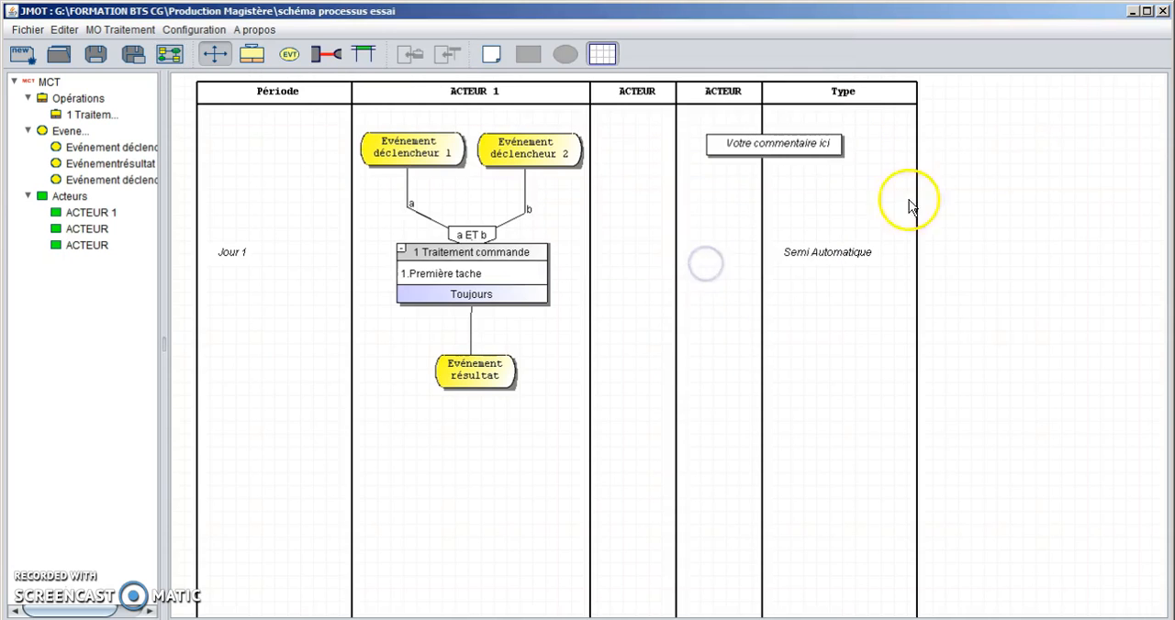
# - Close JMOT and open the exported file "schéma image" from the "Production Magistère" folder with Visionneuse de photos Windows
pyautogui.click(1164, 11)
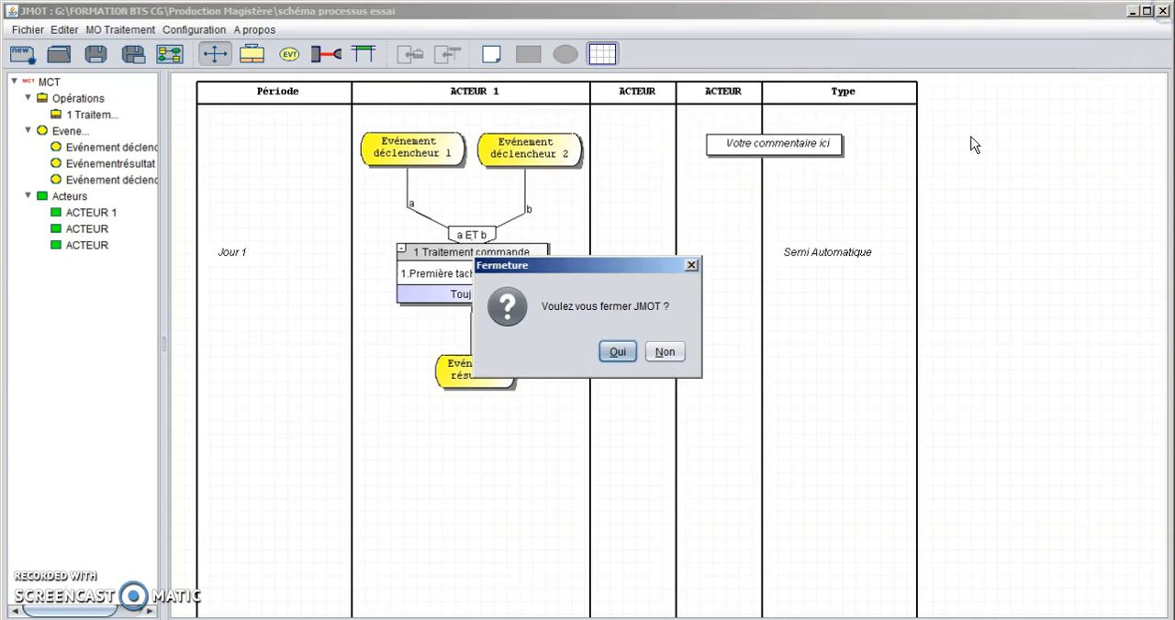
pyautogui.click(627, 354)
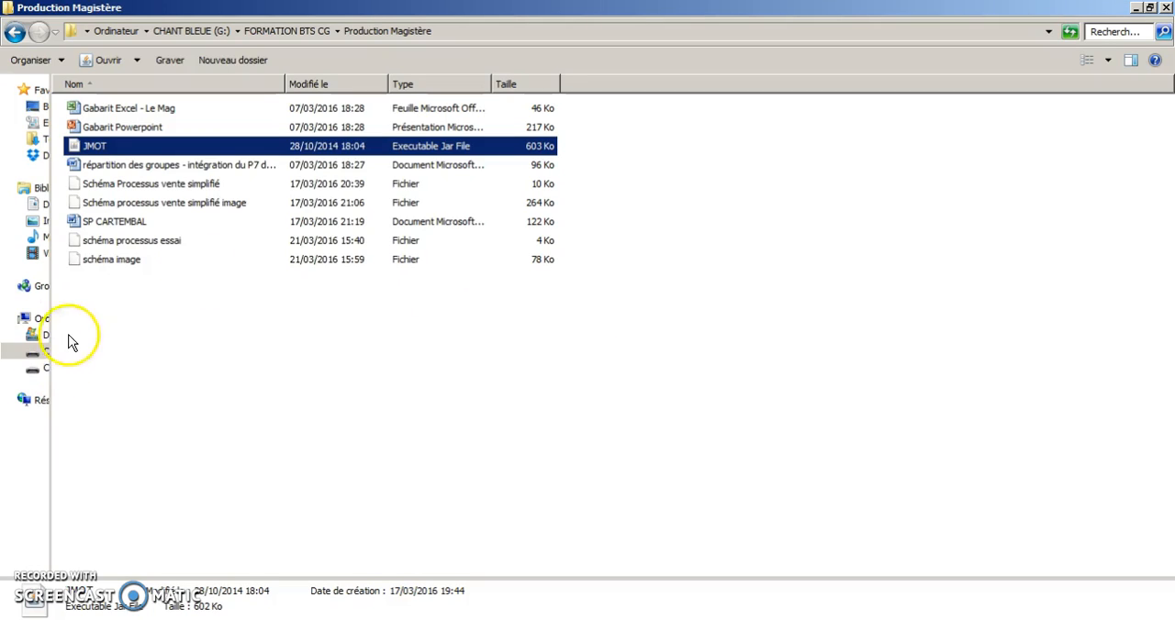
pyautogui.doubleClick(105, 262)
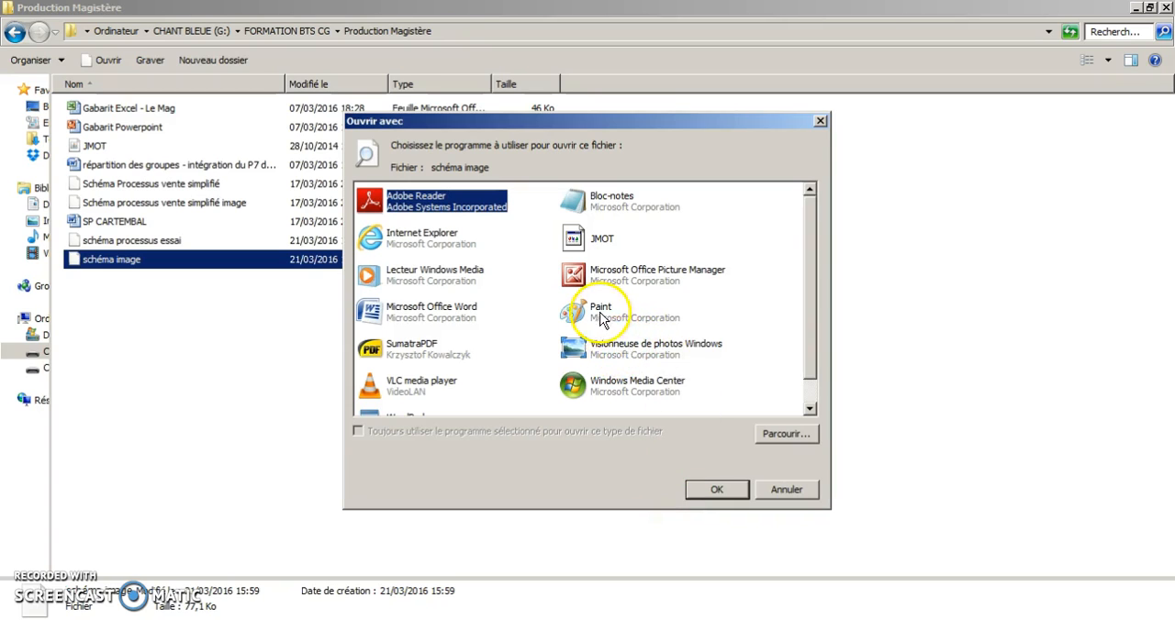
pyautogui.doubleClick(577, 351)
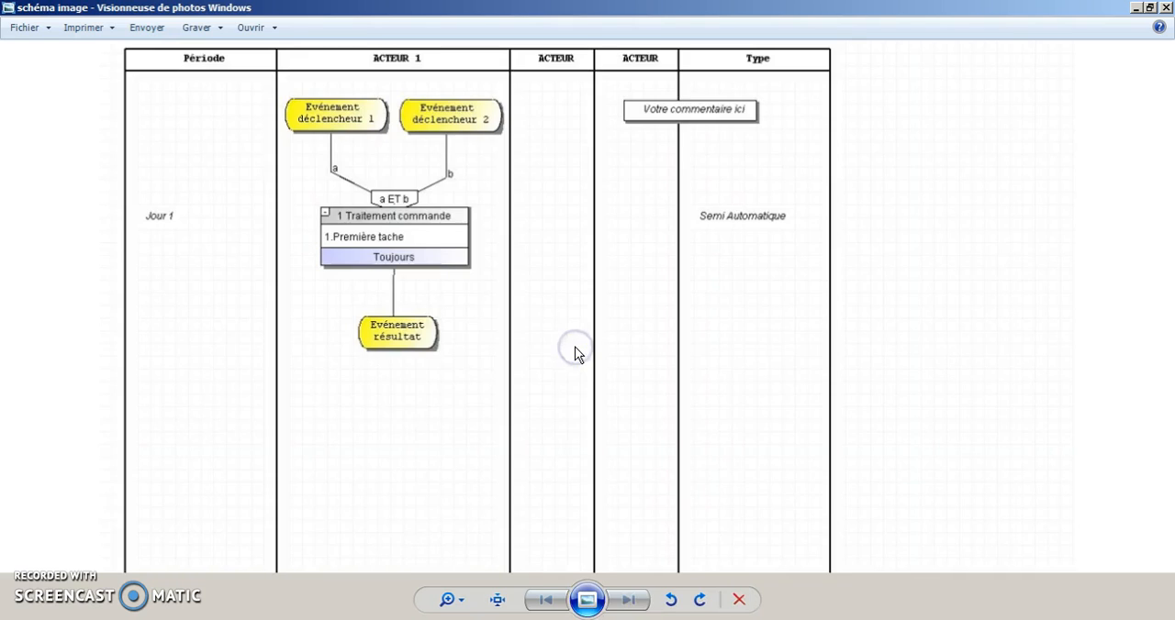